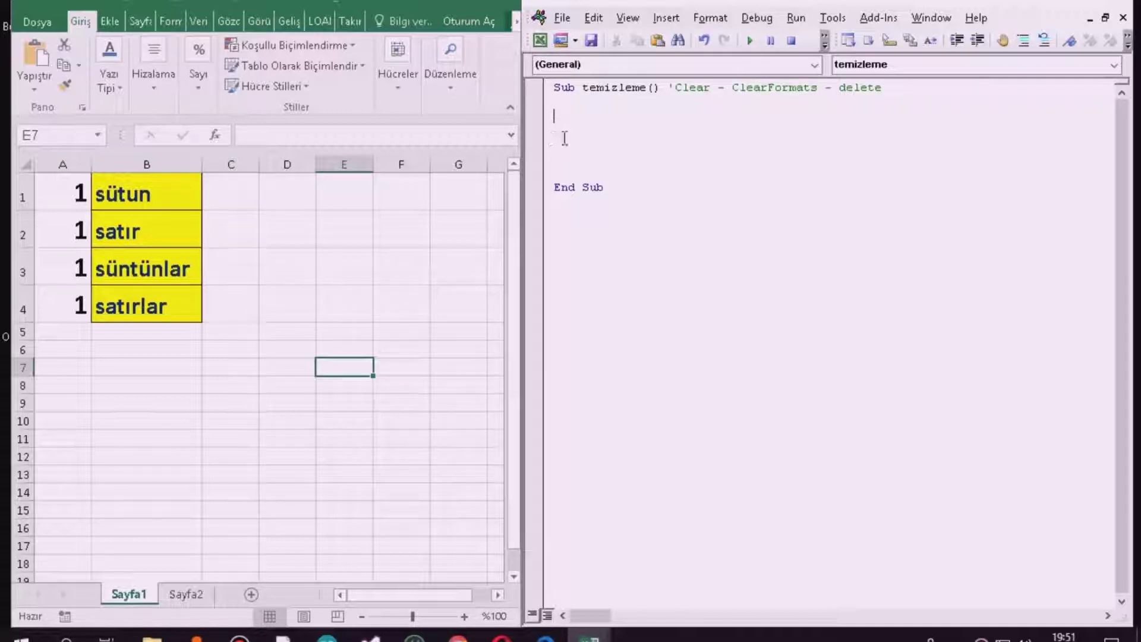
Look over the ribbon's Clear options in the Home tab's Editing group.
drag(675, 90, 709, 89)
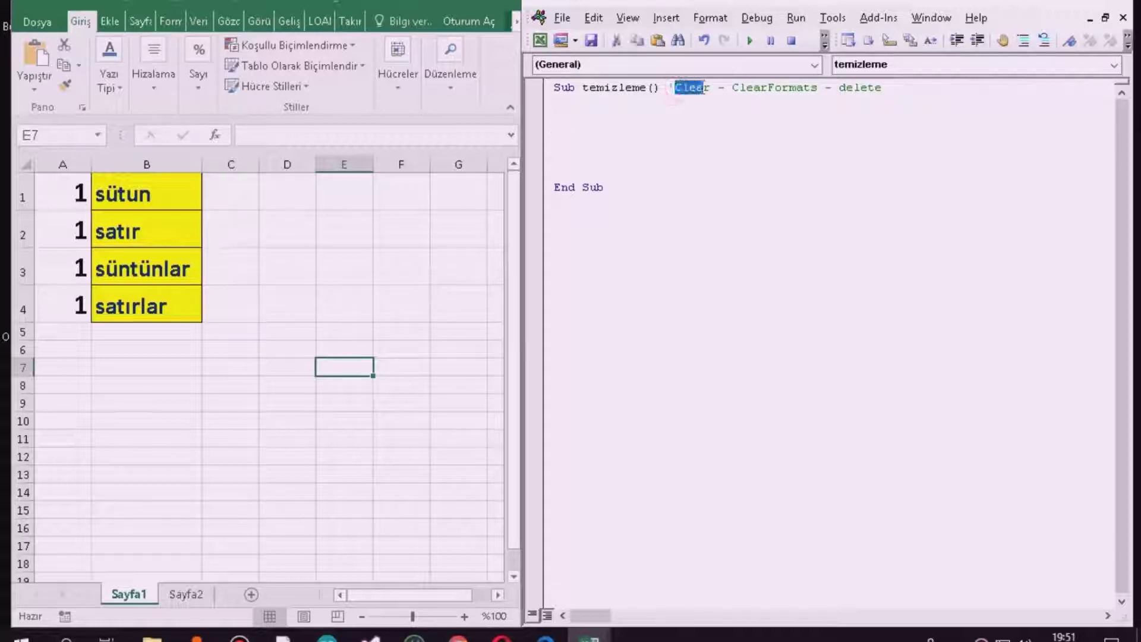
click(616, 128)
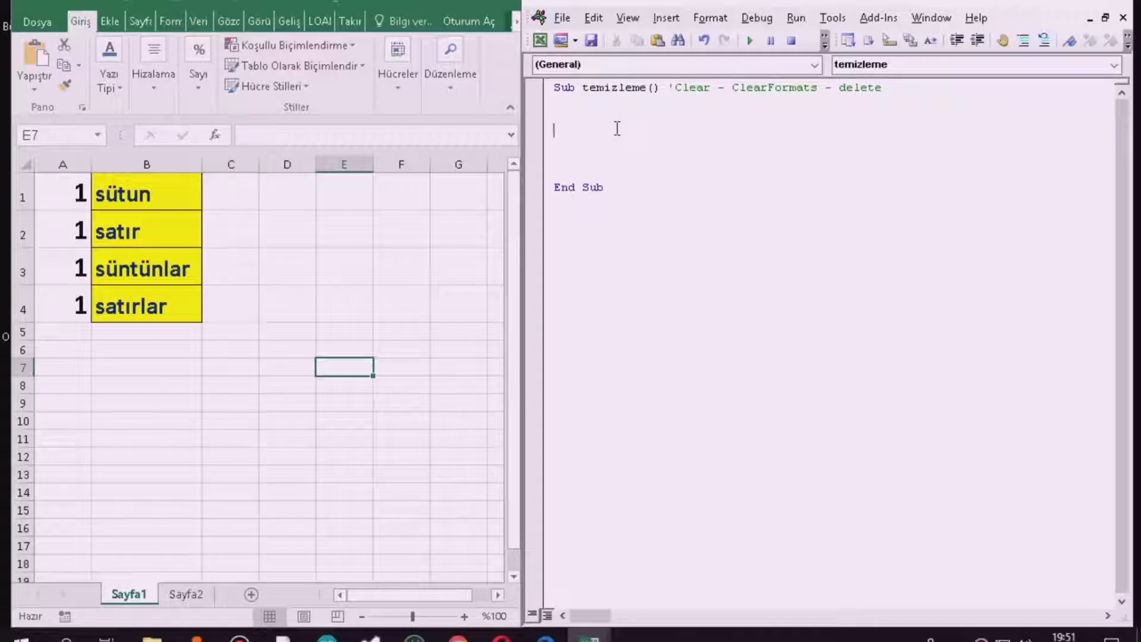
click(592, 128)
click(107, 89)
click(112, 96)
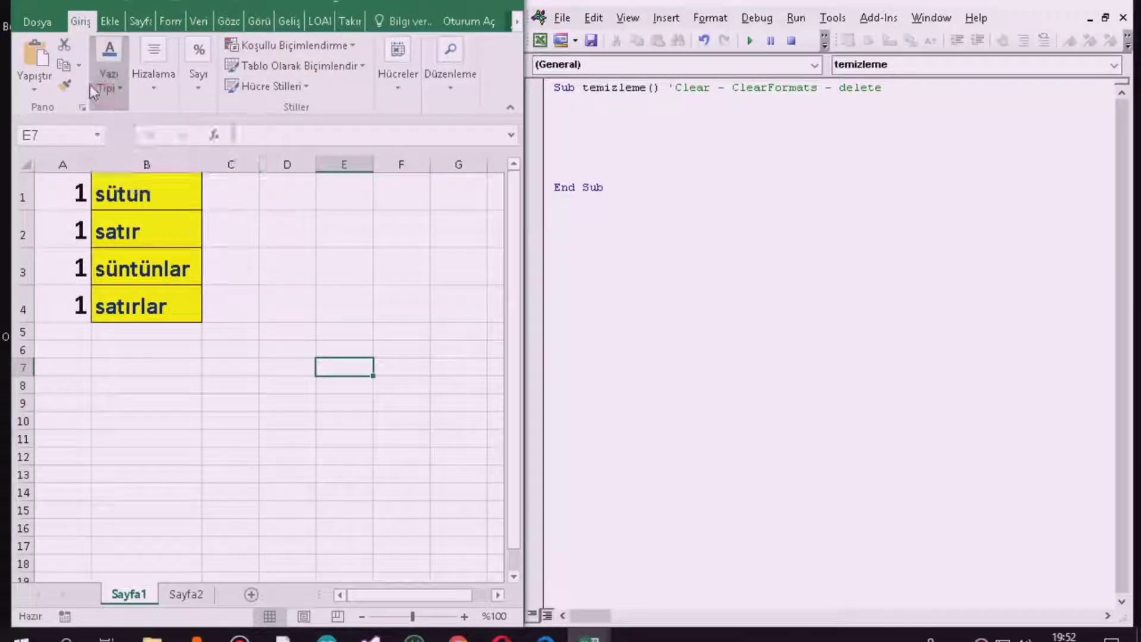
click(387, 97)
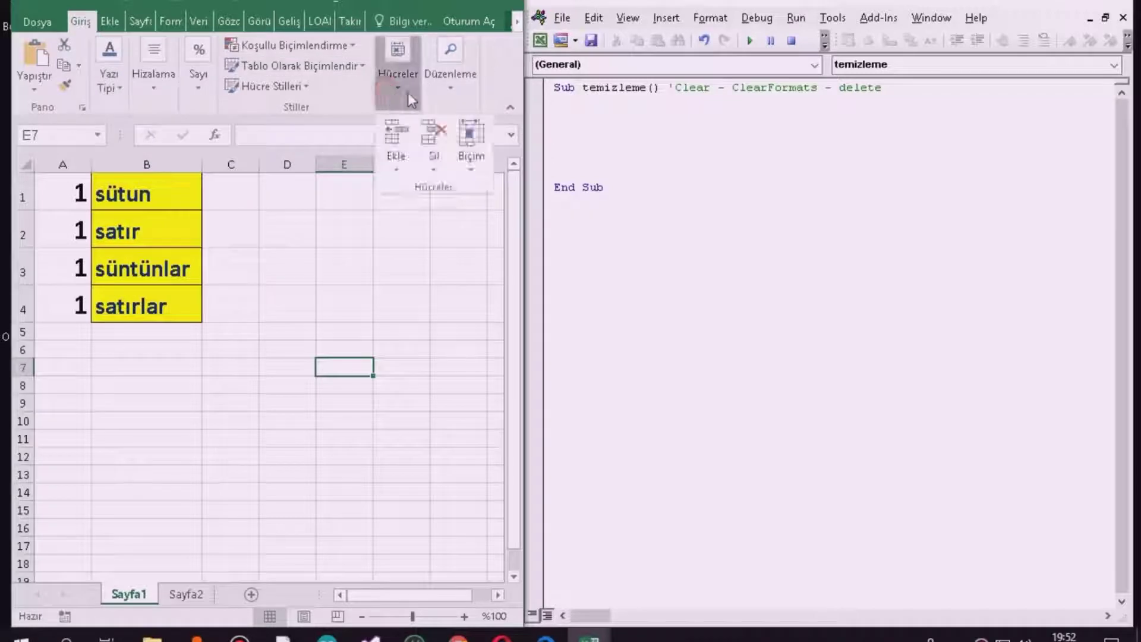
click(447, 83)
click(484, 168)
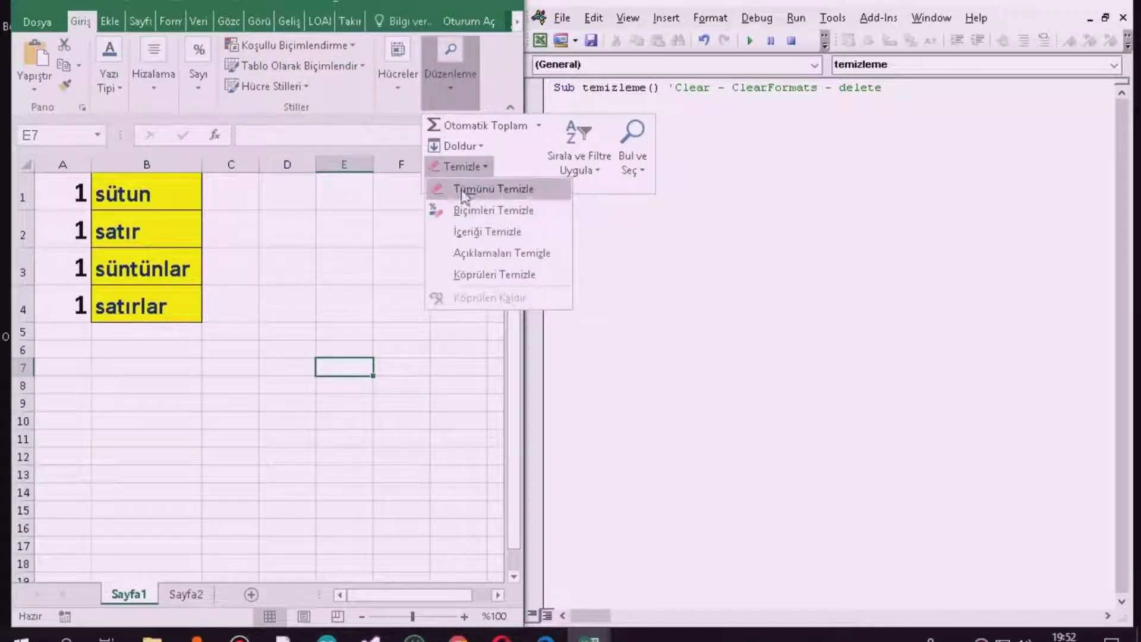
click(454, 83)
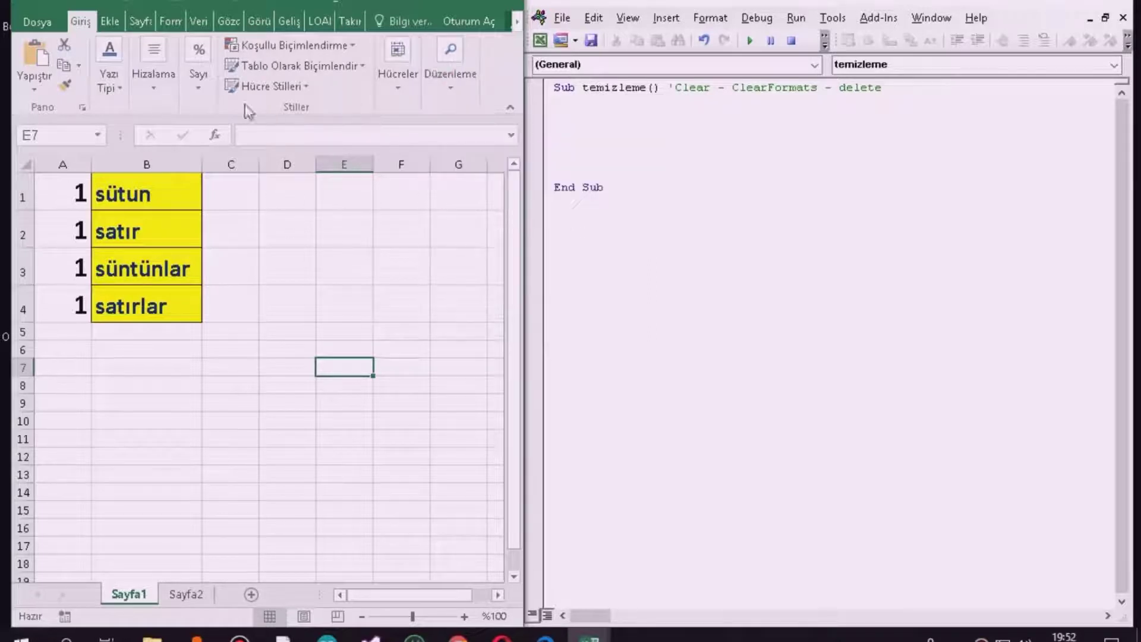
click(591, 116)
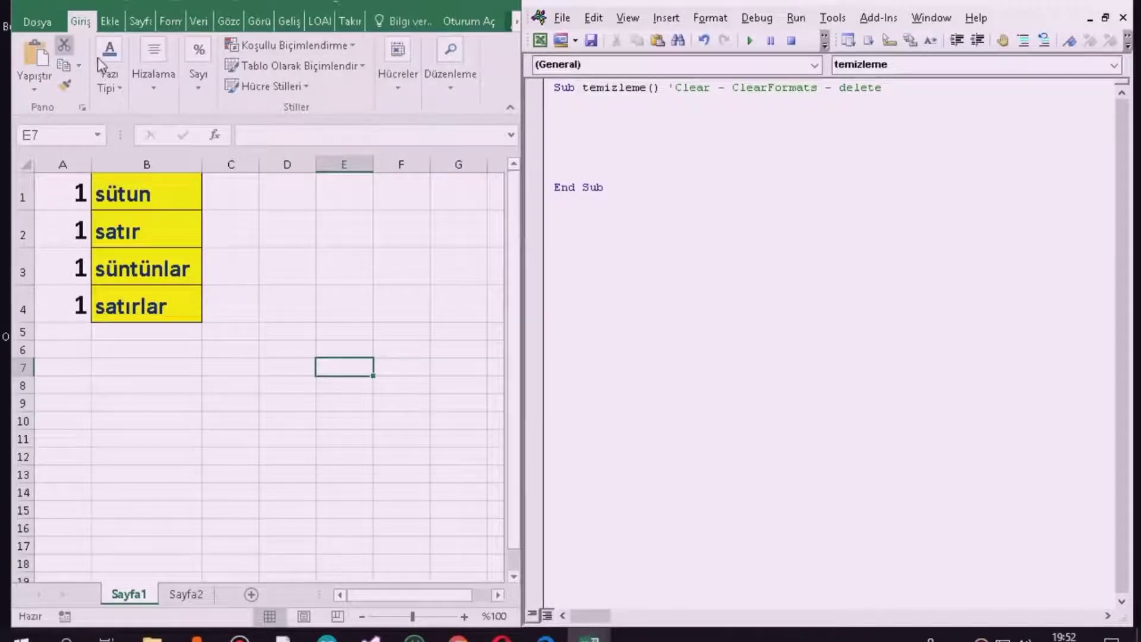
click(120, 88)
click(120, 88)
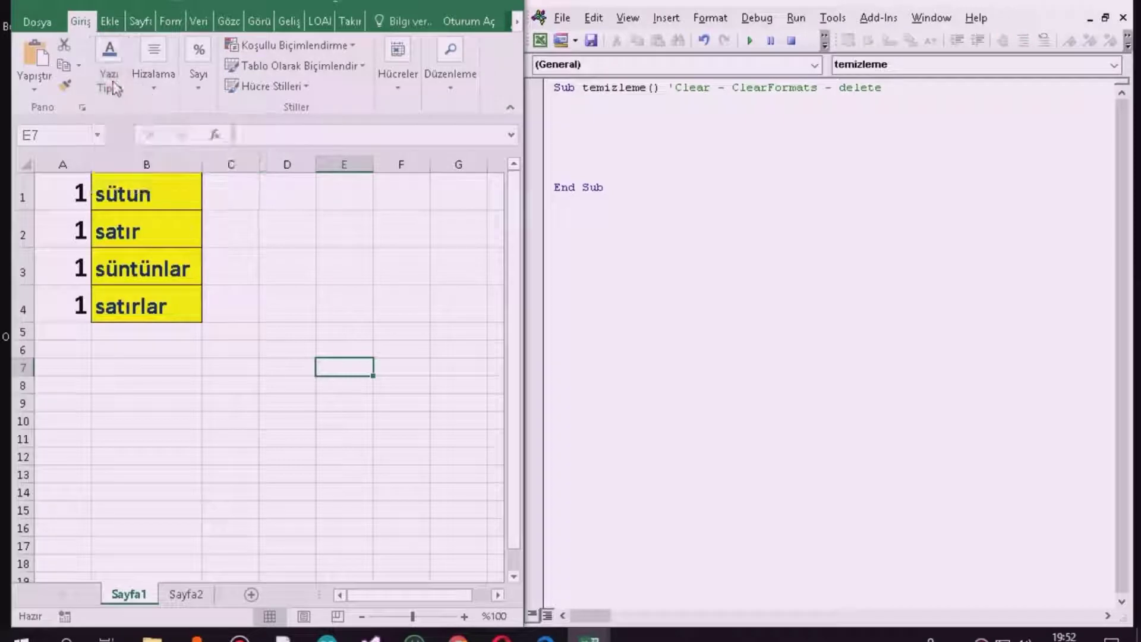
click(104, 82)
click(591, 113)
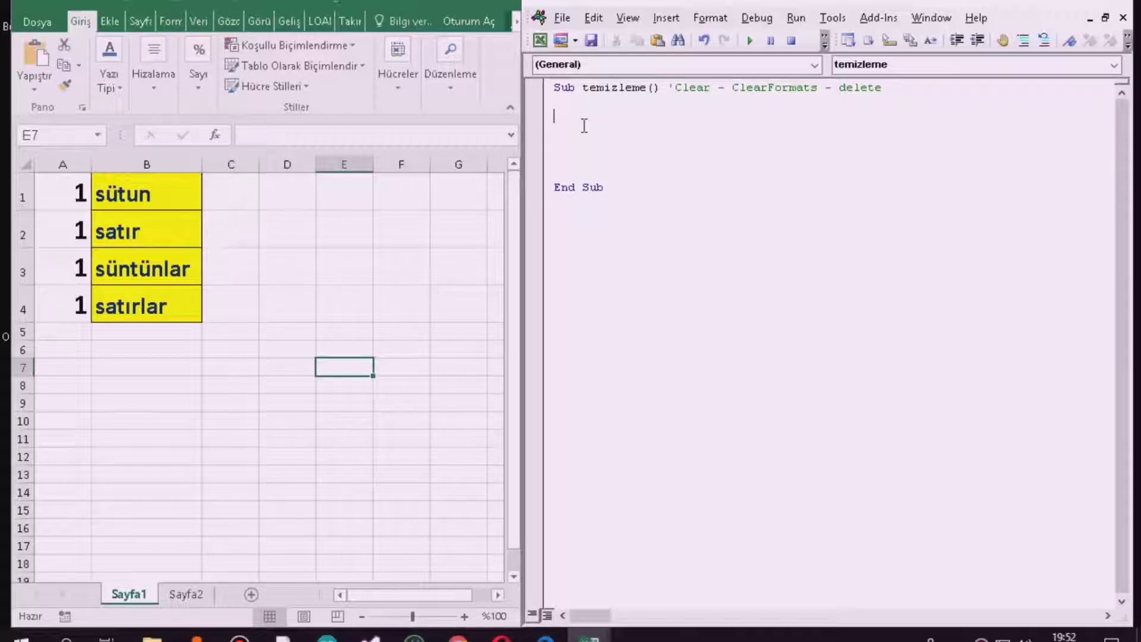
Start the statement Sheets("Sayfa1") on the empty line, completing Sheets with IntelliSense.
key(ctrl+space)
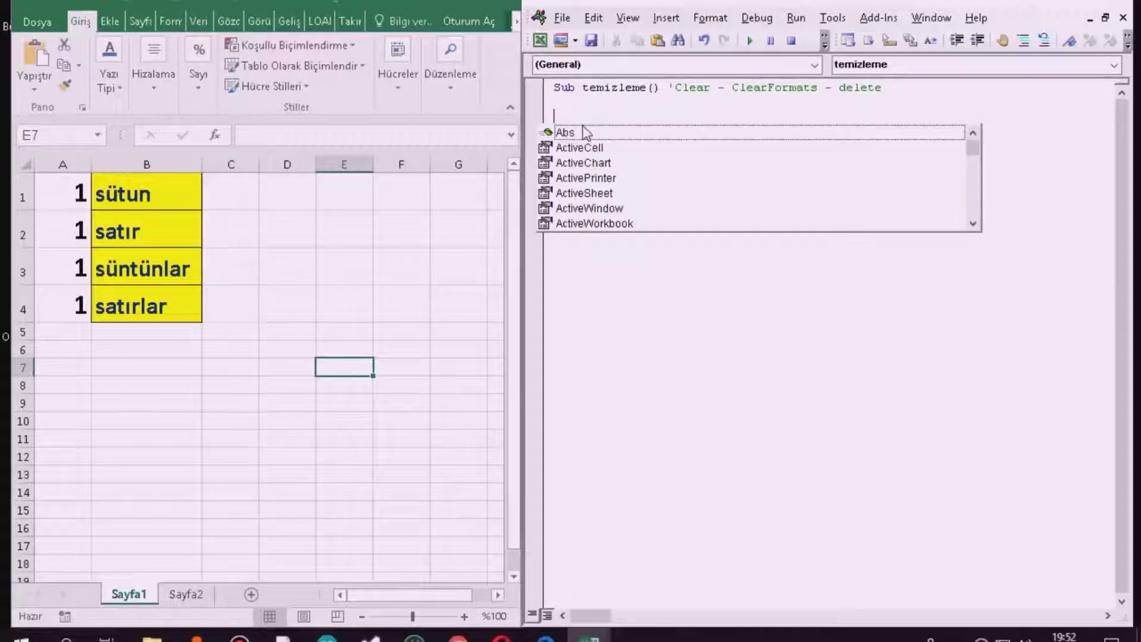
text(she)
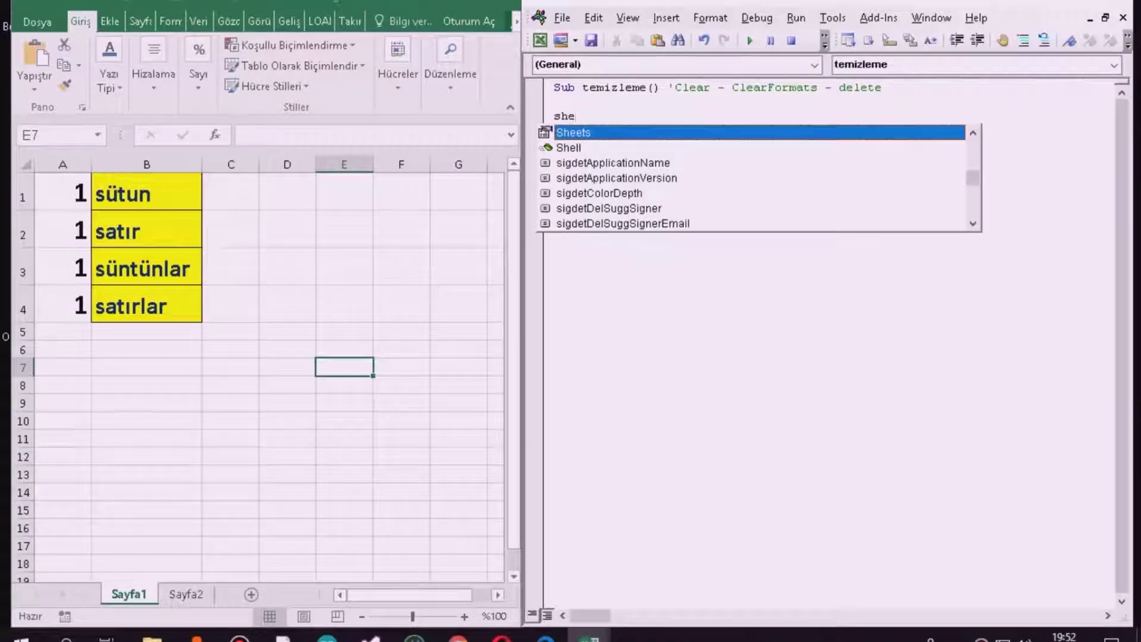
key(Tab)
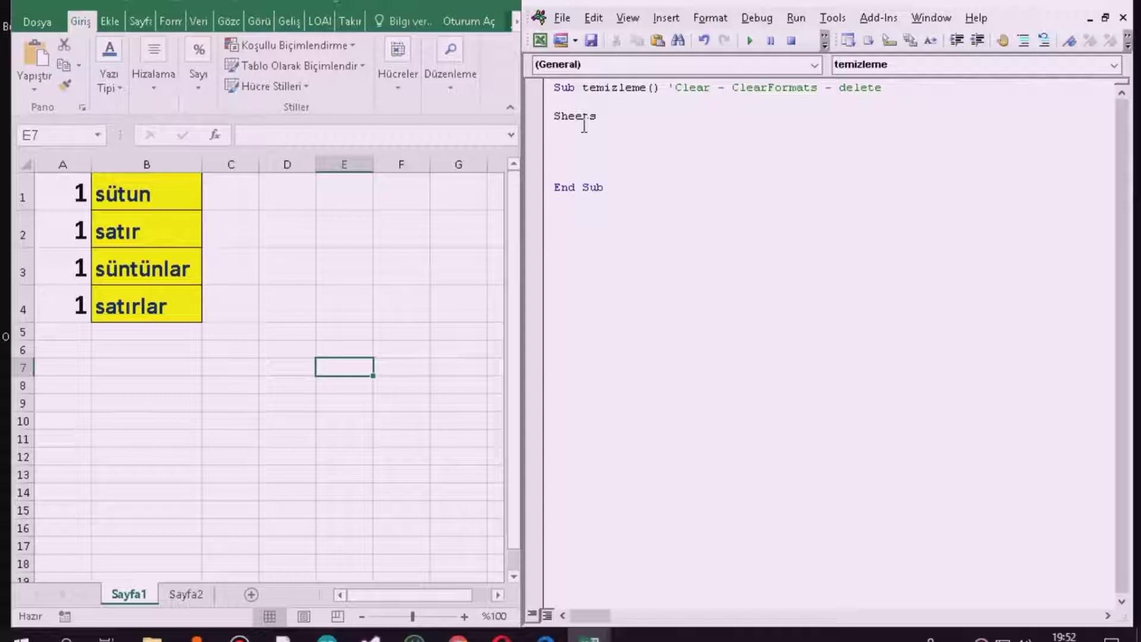
text(())
key(Left)
text("")
click(611, 116)
text(S)
text(ayfa)
text(1)
key(Right)
Finish the statement as .Range("A1:A4").Clear and start a new line.
text(a)
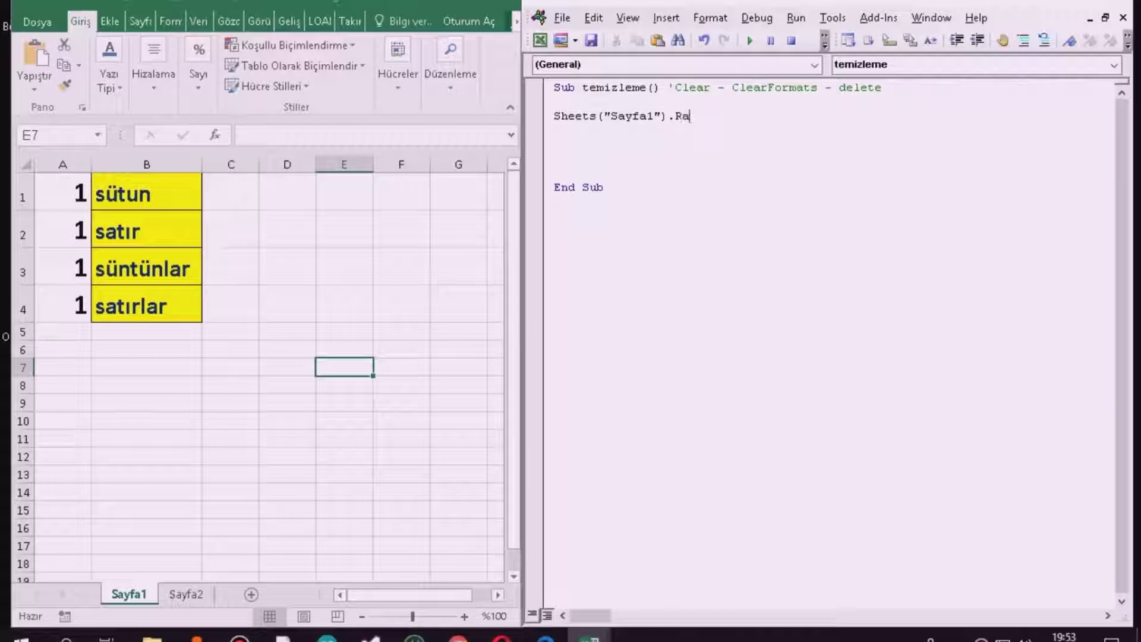
text(nge)
text(()
key(Left)
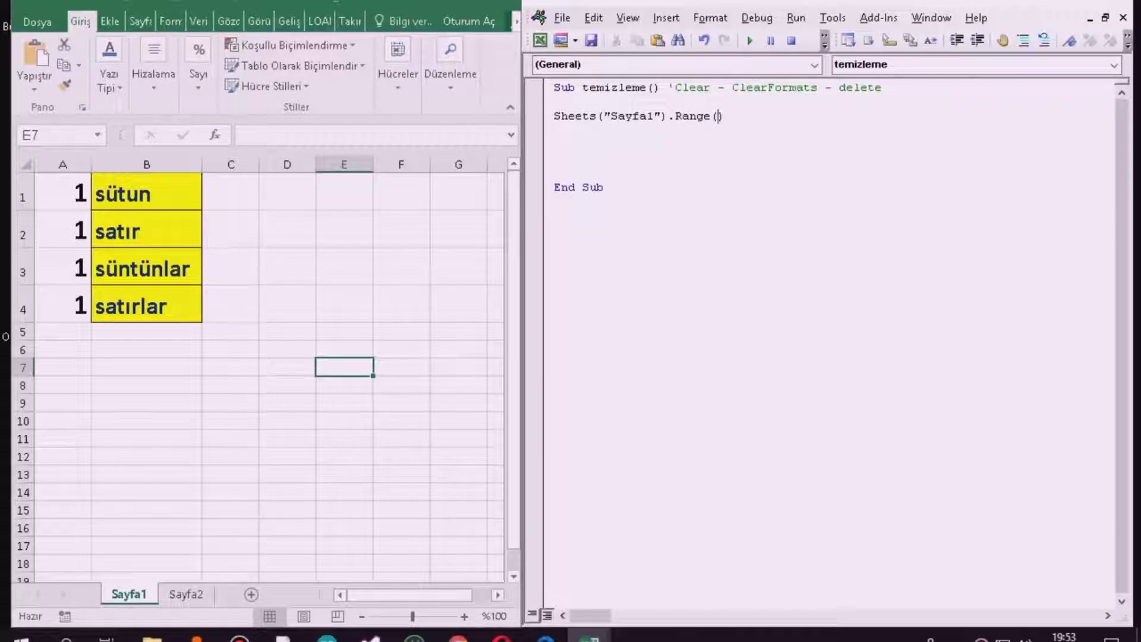
text(")
text(A1:)
text(A4)
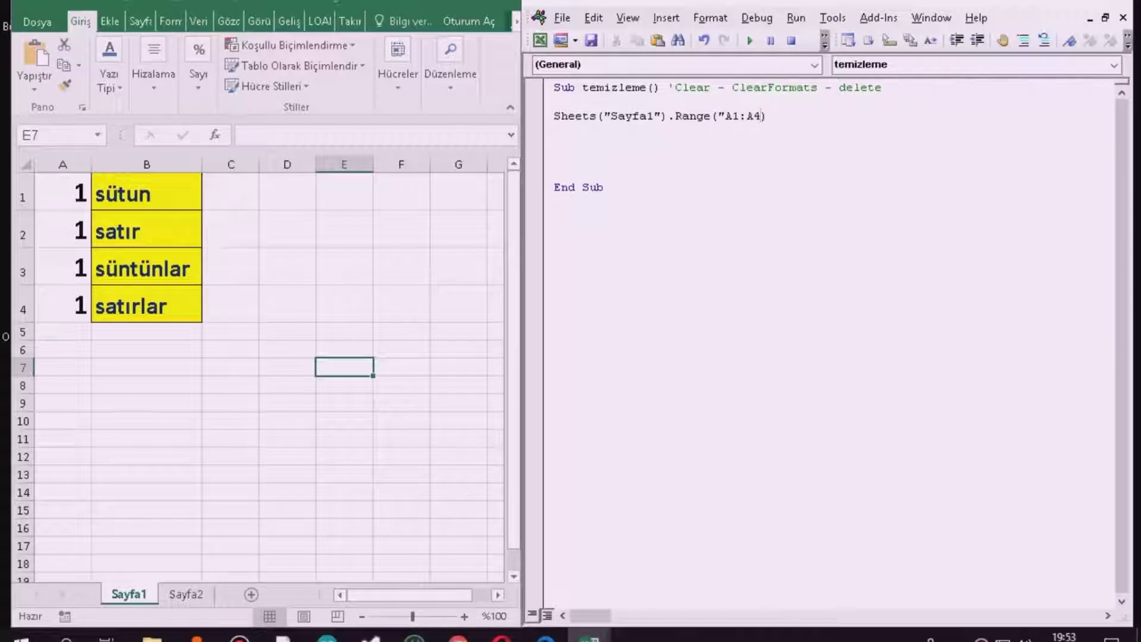
click(761, 116)
text(.C)
text(lea)
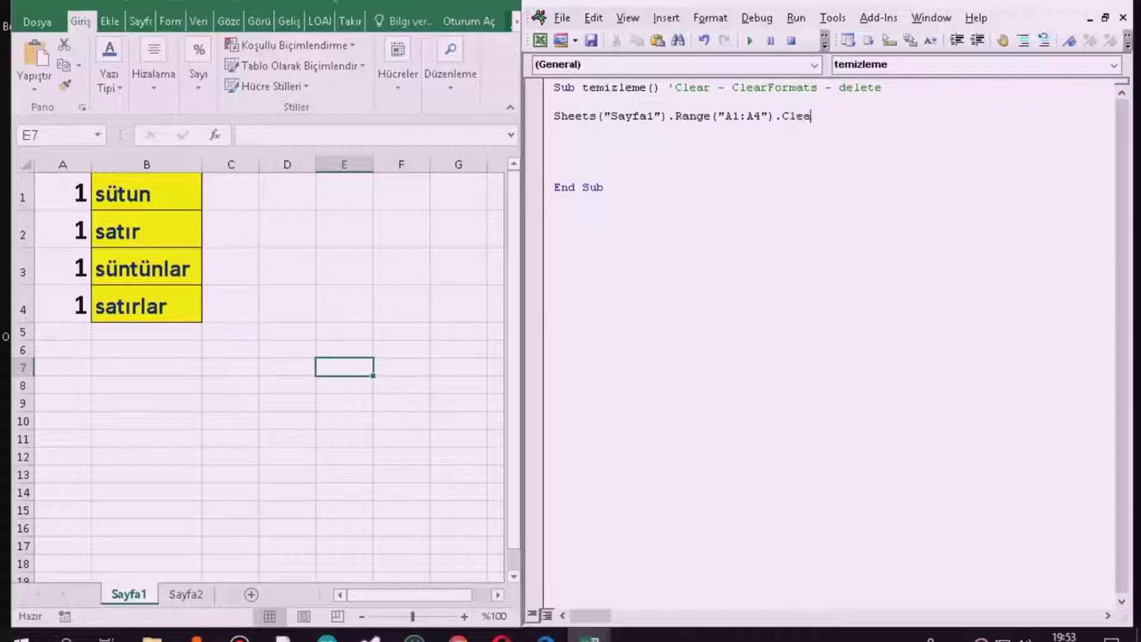
text(r)
key(Return)
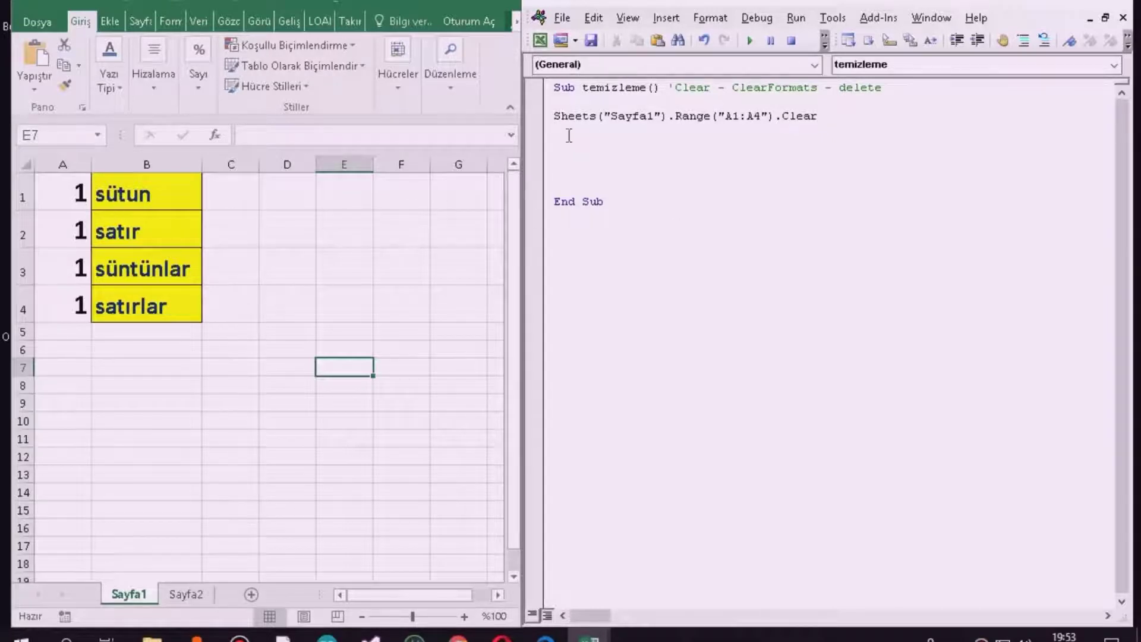
Run the macro to clear A1:A4 on Sayfa1.
drag(550, 115, 846, 121)
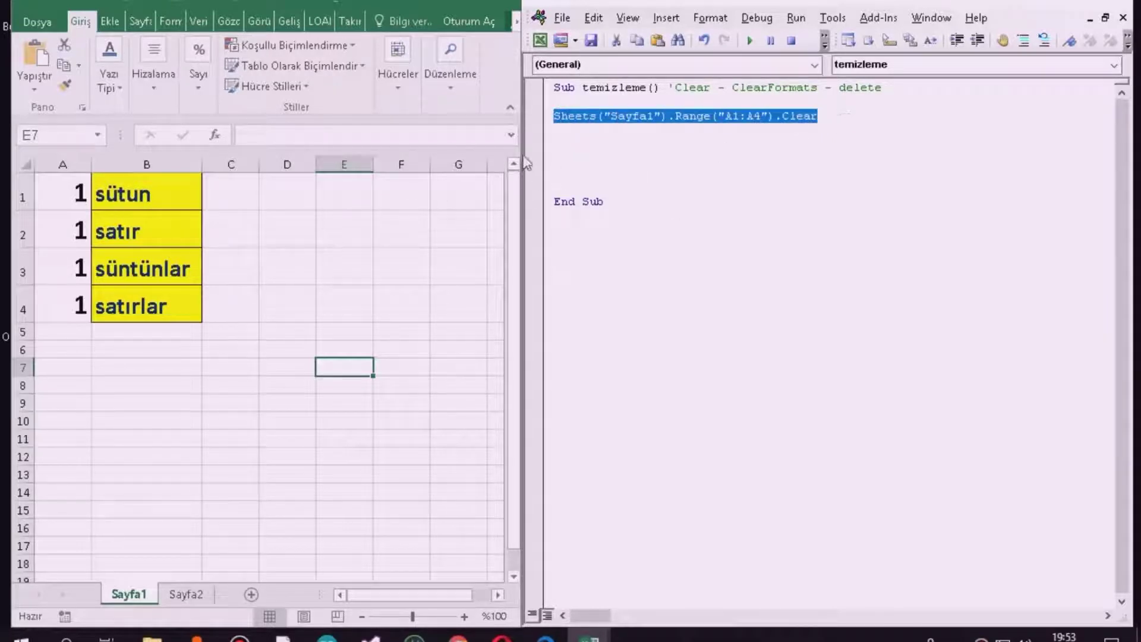
click(569, 134)
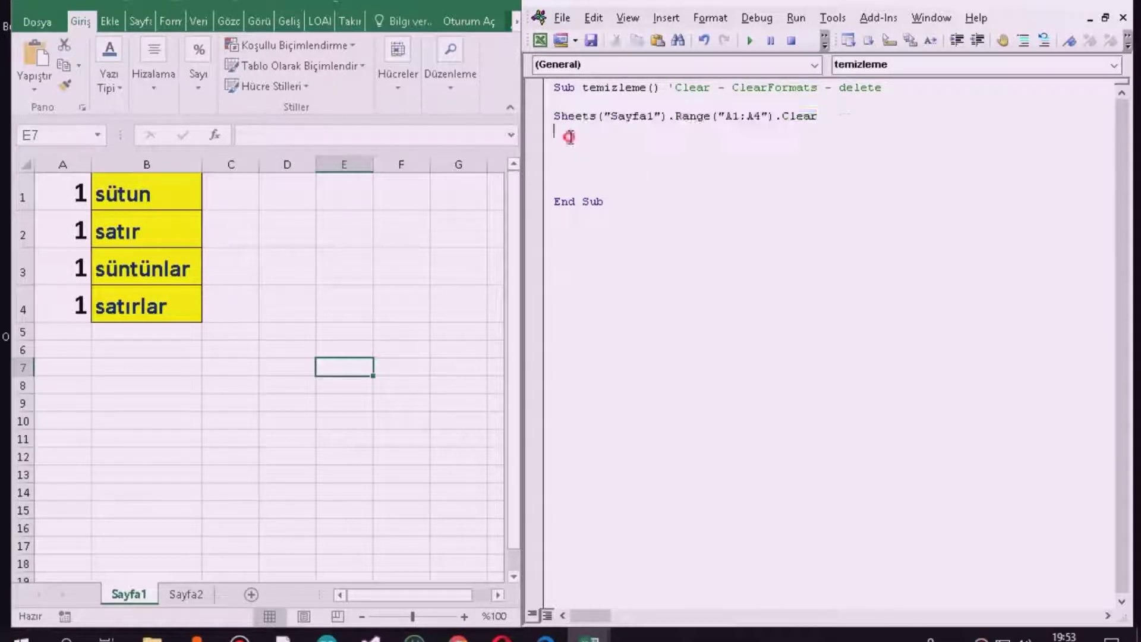
click(750, 42)
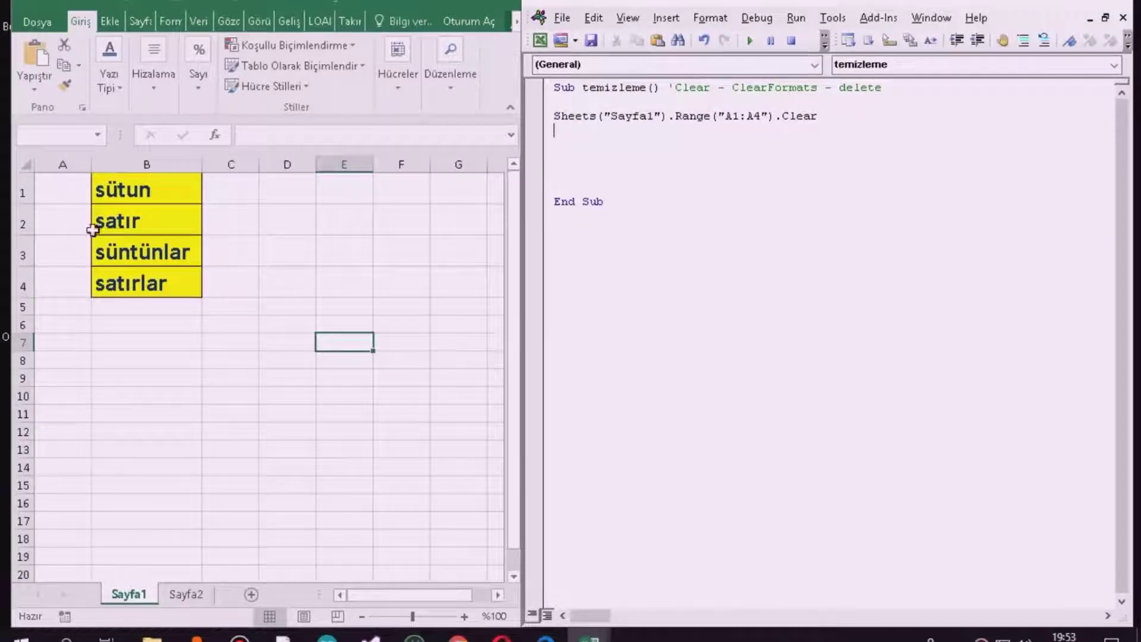
Refill A1:A16 with 1s and run the macro again.
click(49, 194)
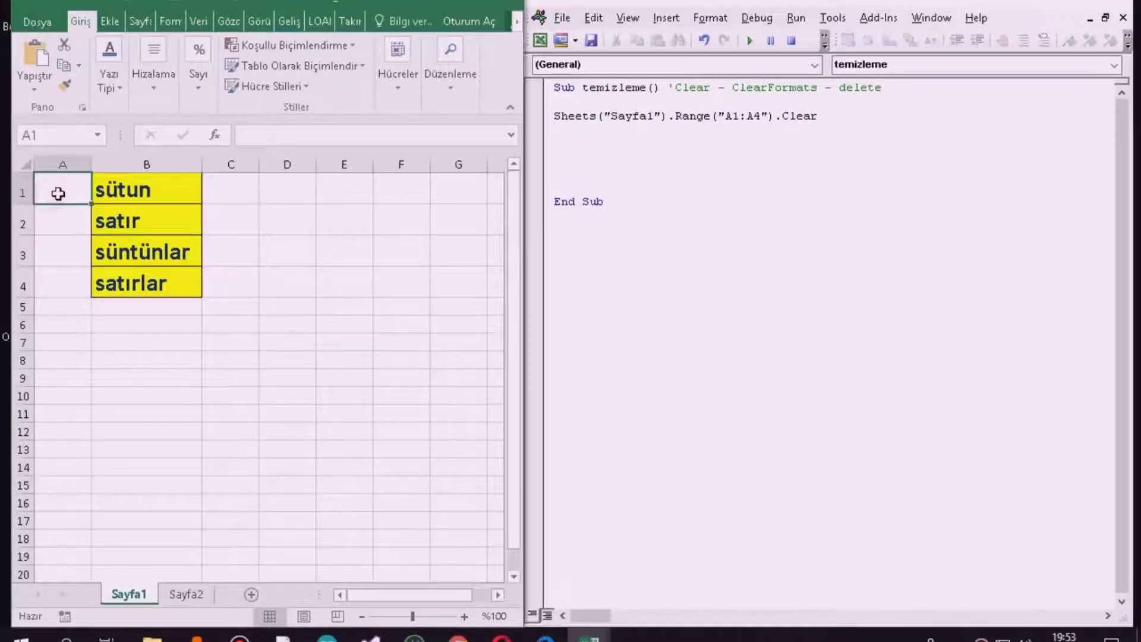
text(1)
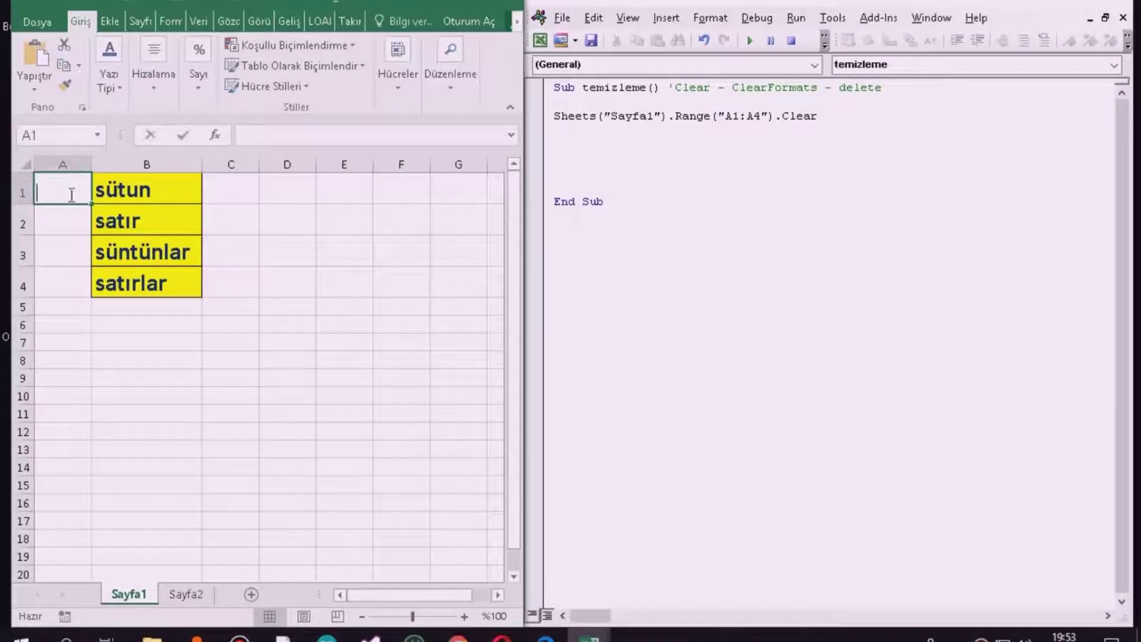
click(49, 309)
click(61, 186)
drag(94, 205, 59, 505)
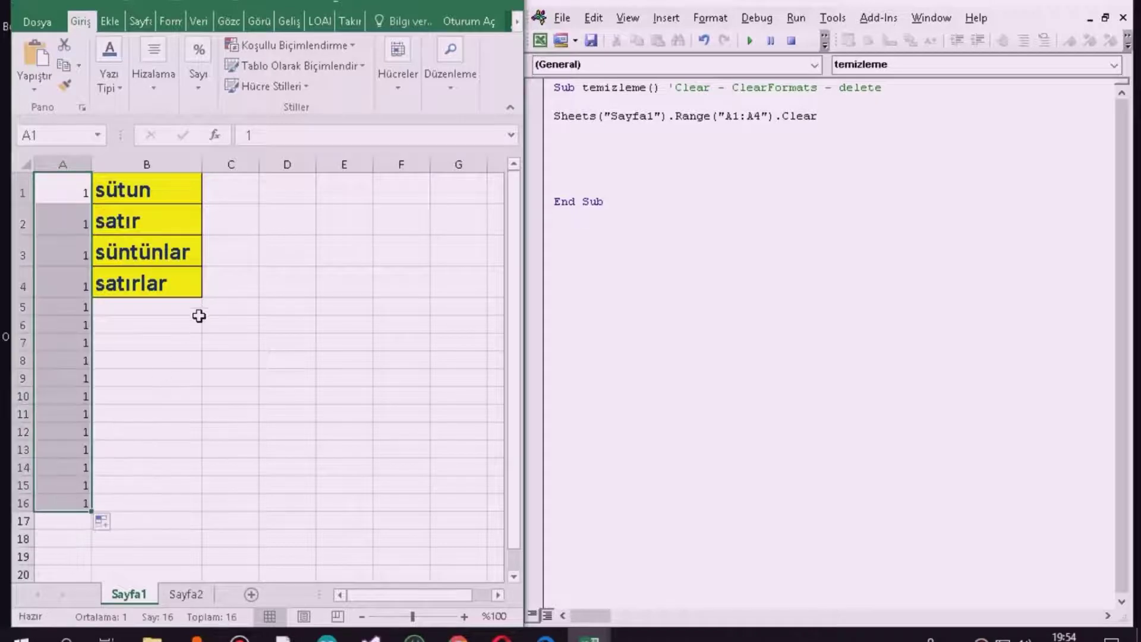
click(181, 376)
click(729, 129)
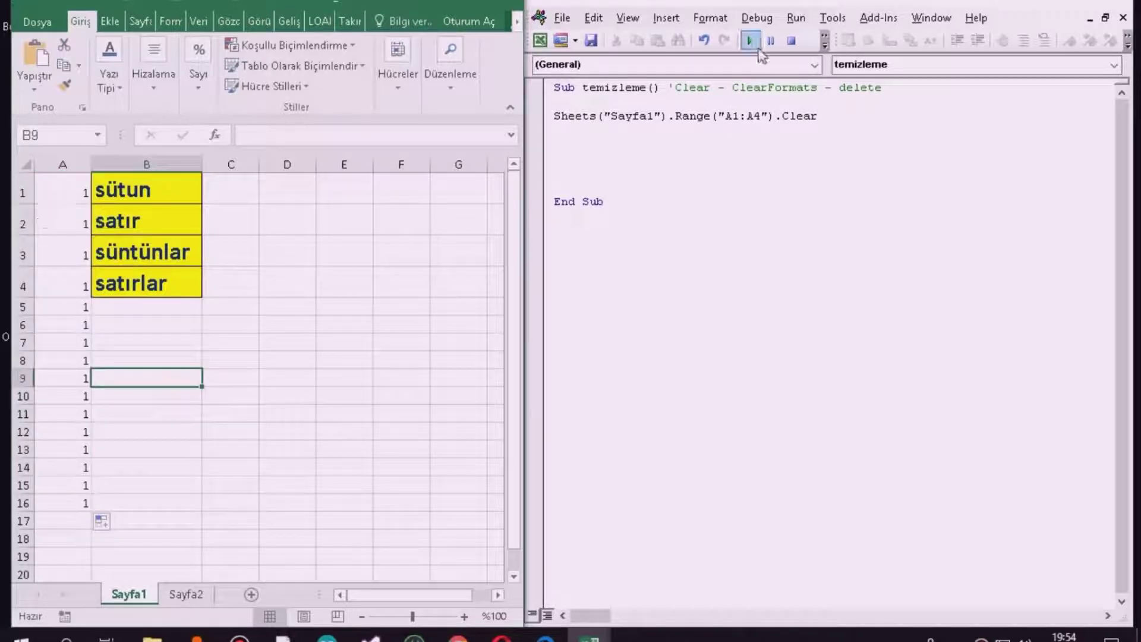
click(749, 40)
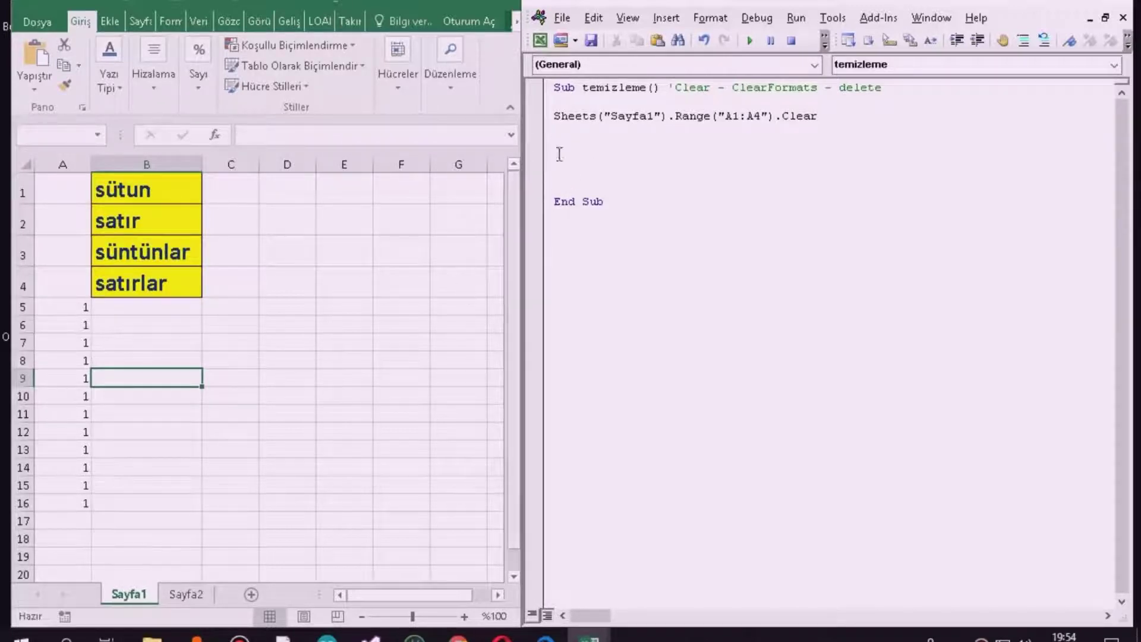
On Sayfa2, enter 1 in A1 and copy it.
click(185, 594)
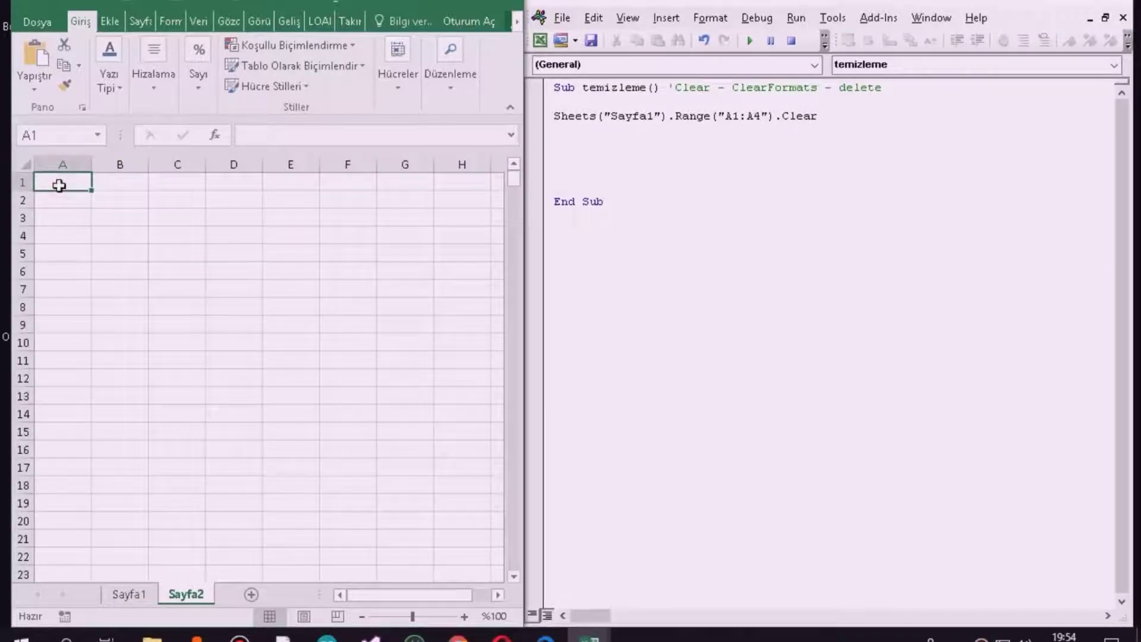
text(1)
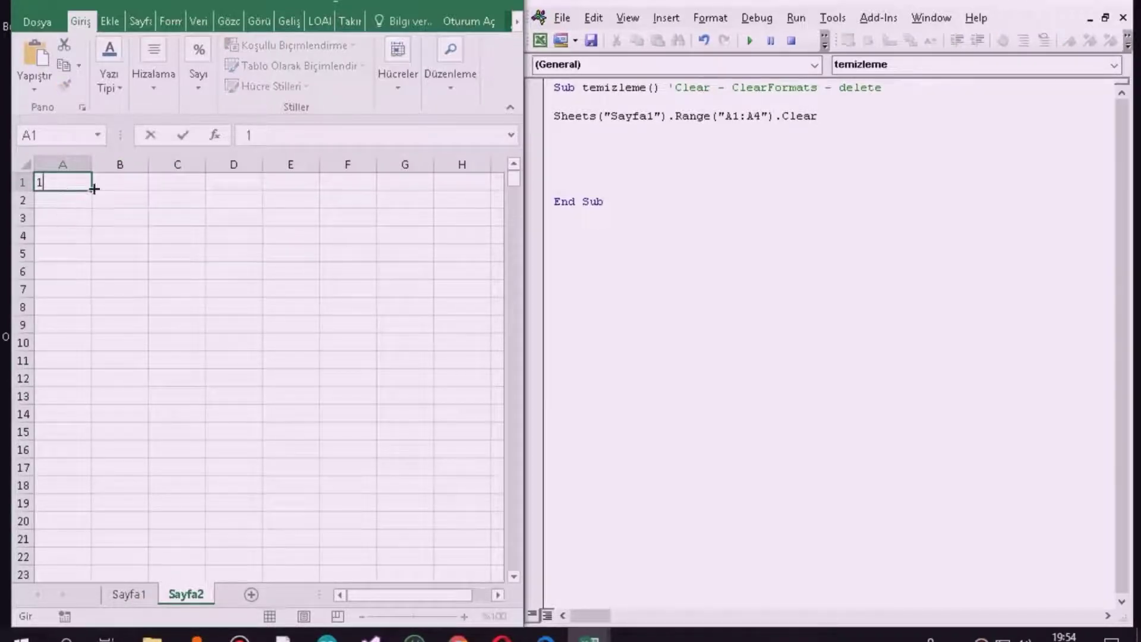
click(112, 221)
click(76, 181)
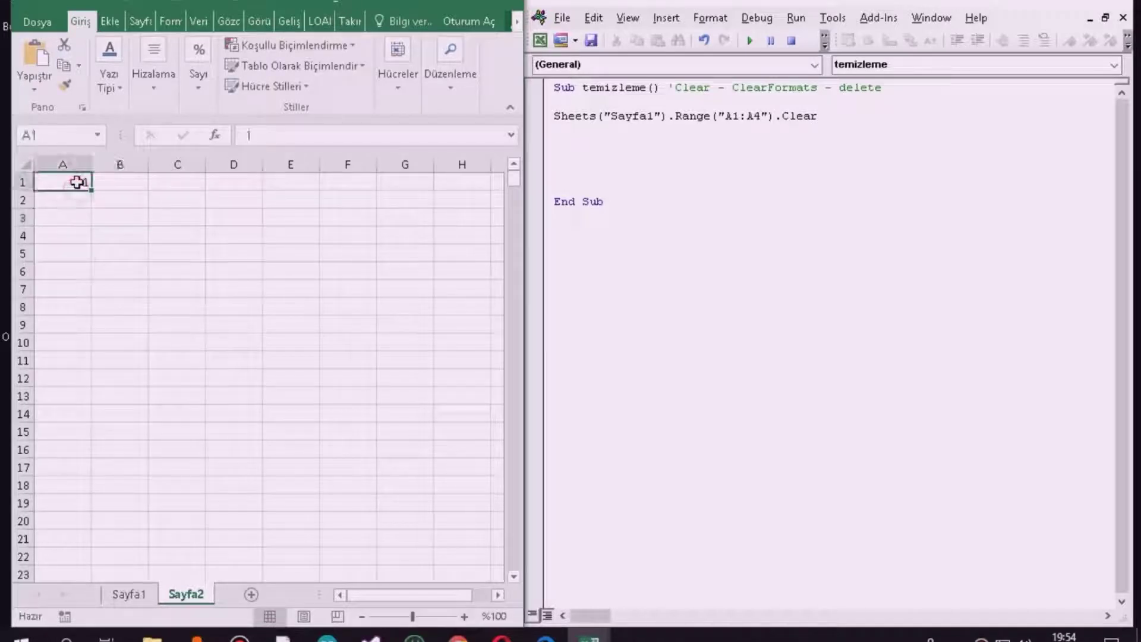
key(ctrl+c)
Paste the 1s down columns A and B, and enter 1 in B1.
mouse_move(62, 200)
mouse_down()
mouse_move(98, 589)
mouse_move(117, 556)
mouse_up()
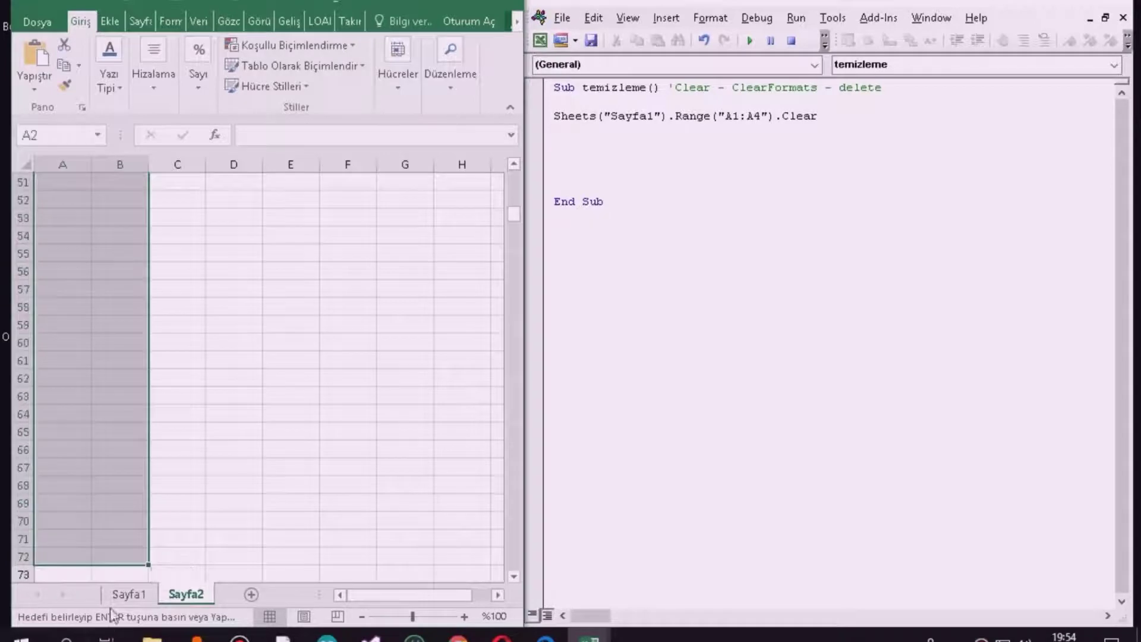
key(ctrl+v)
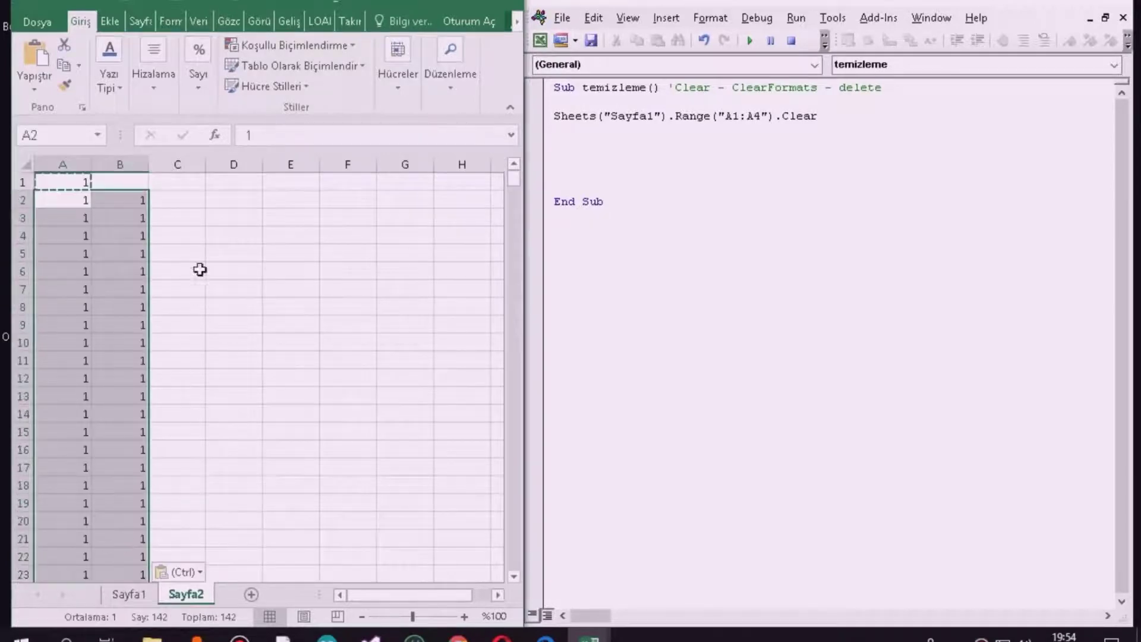
click(198, 271)
click(139, 196)
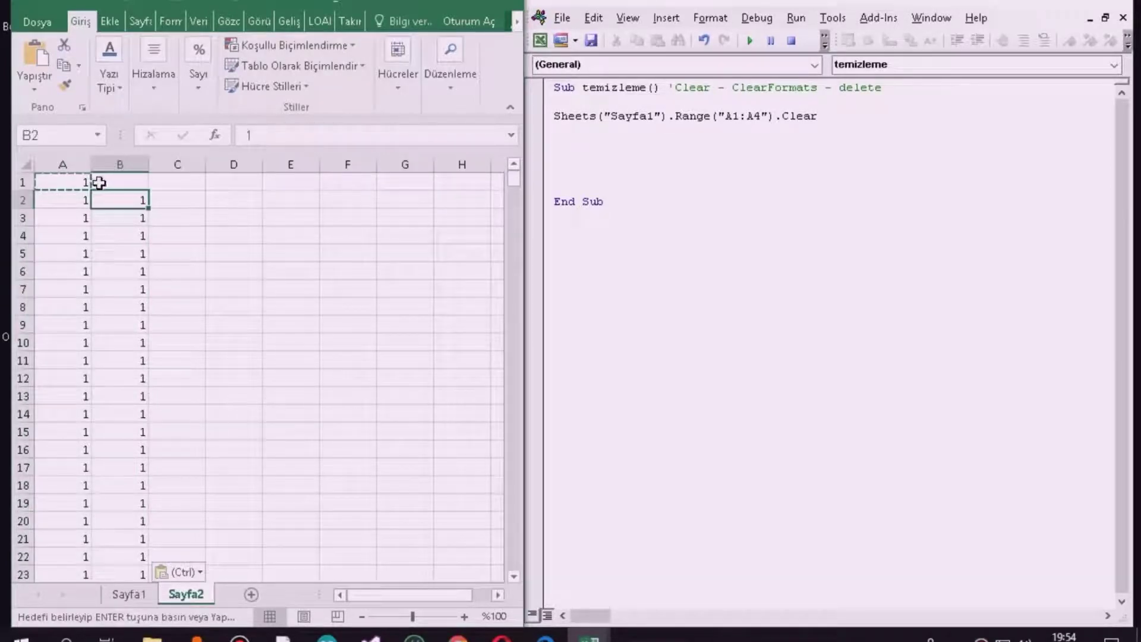
key(Return)
click(119, 182)
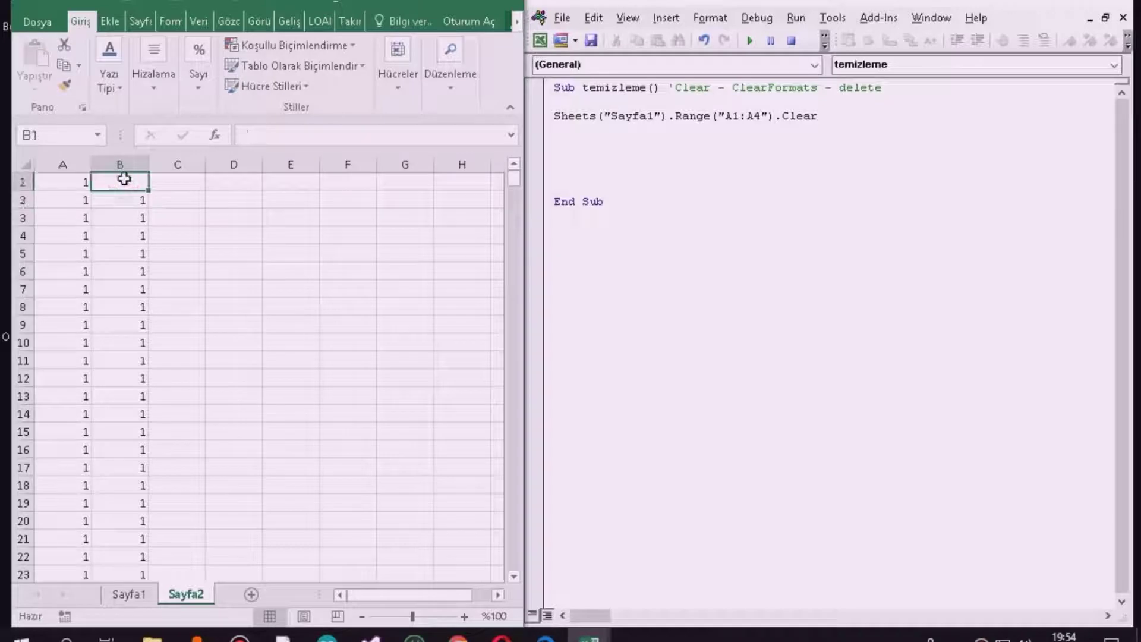
text(1)
click(229, 221)
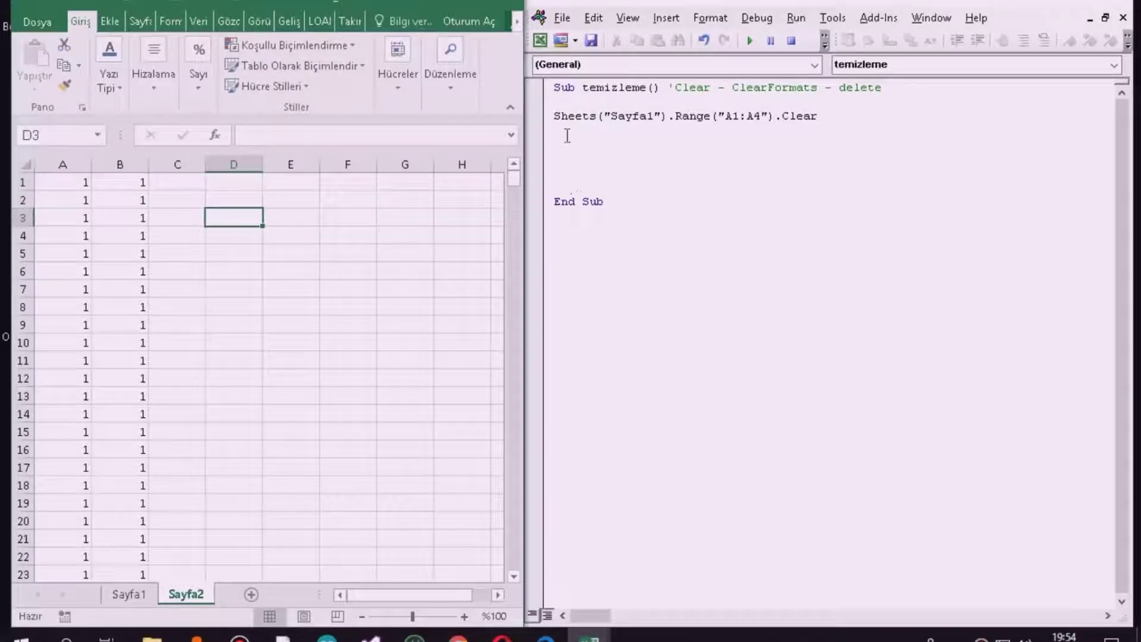
Duplicate the Sayfa1 Clear line, point the copy at Sayfa2, and drop the 1 from A1.
drag(554, 116, 665, 117)
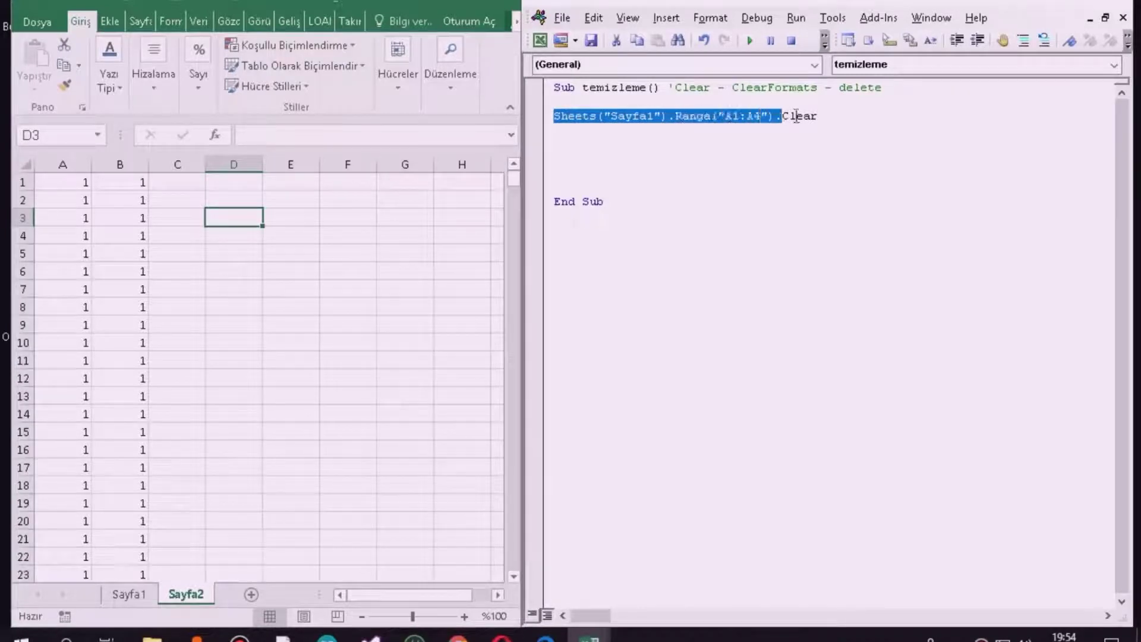
mouse_move(664, 117)
mouse_down()
mouse_move(817, 115)
mouse_move(809, 119)
mouse_up()
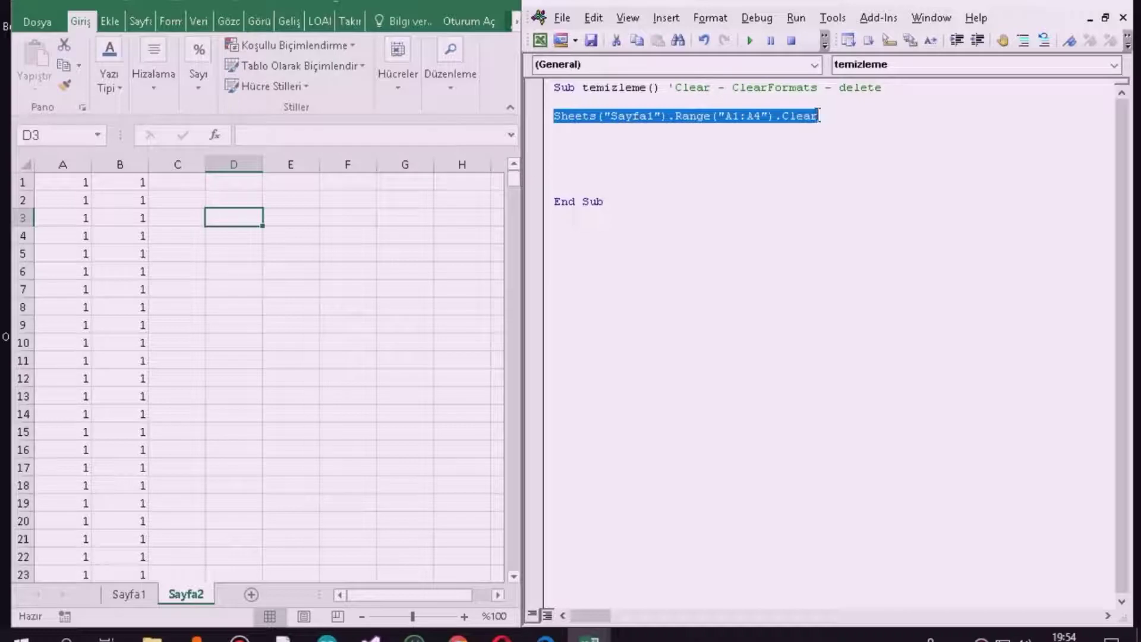
click(597, 138)
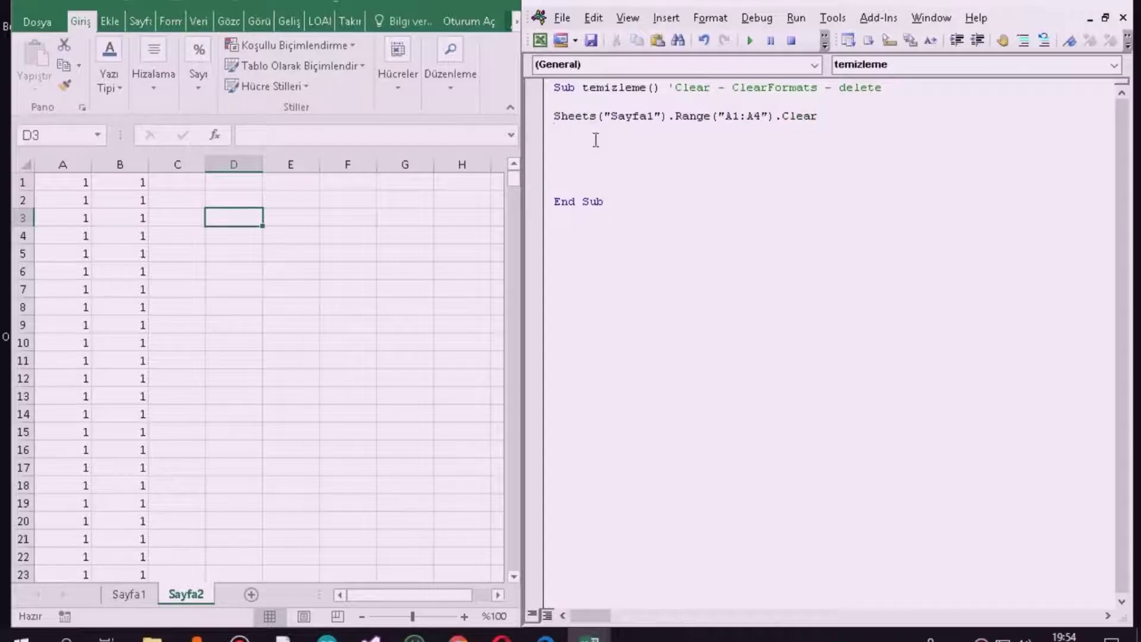
key(ctrl+v)
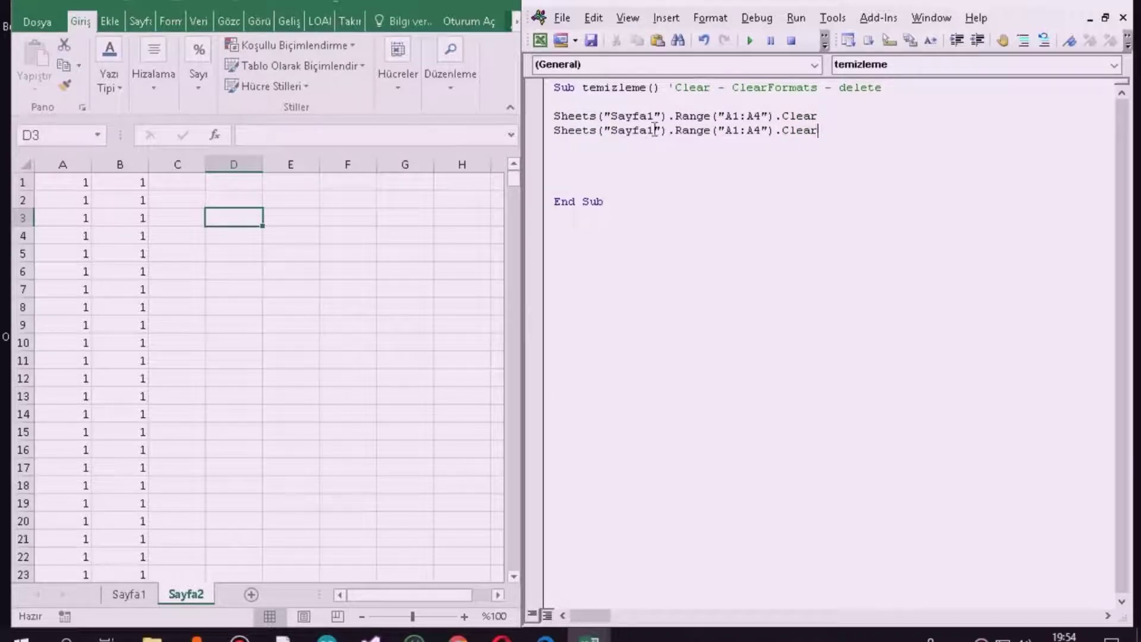
click(653, 130)
key(BackSpace)
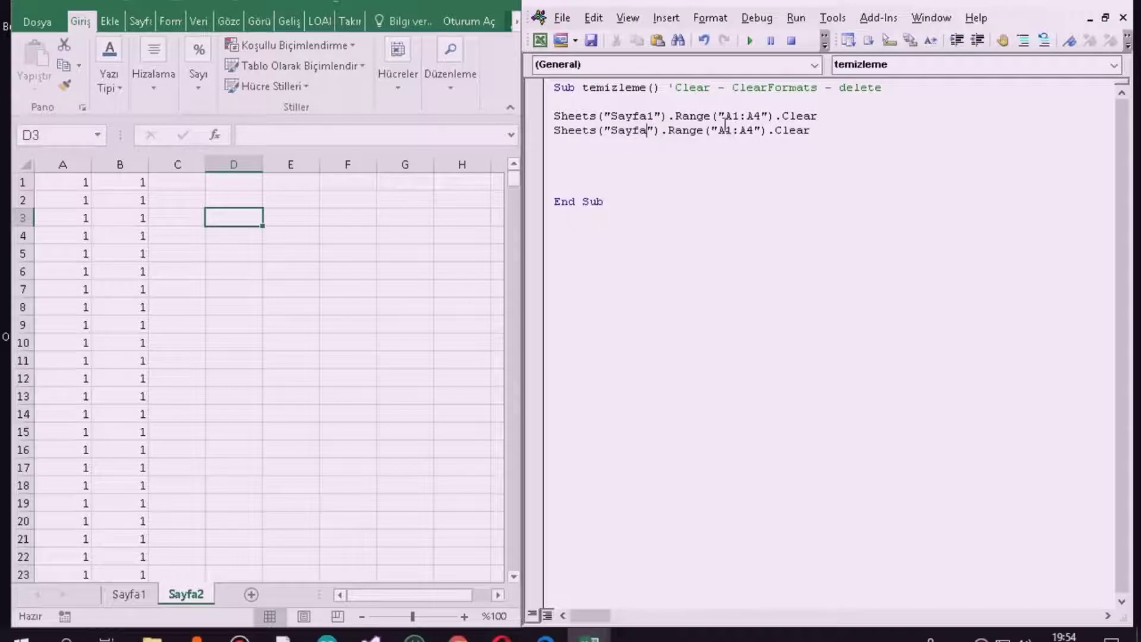
text(1)
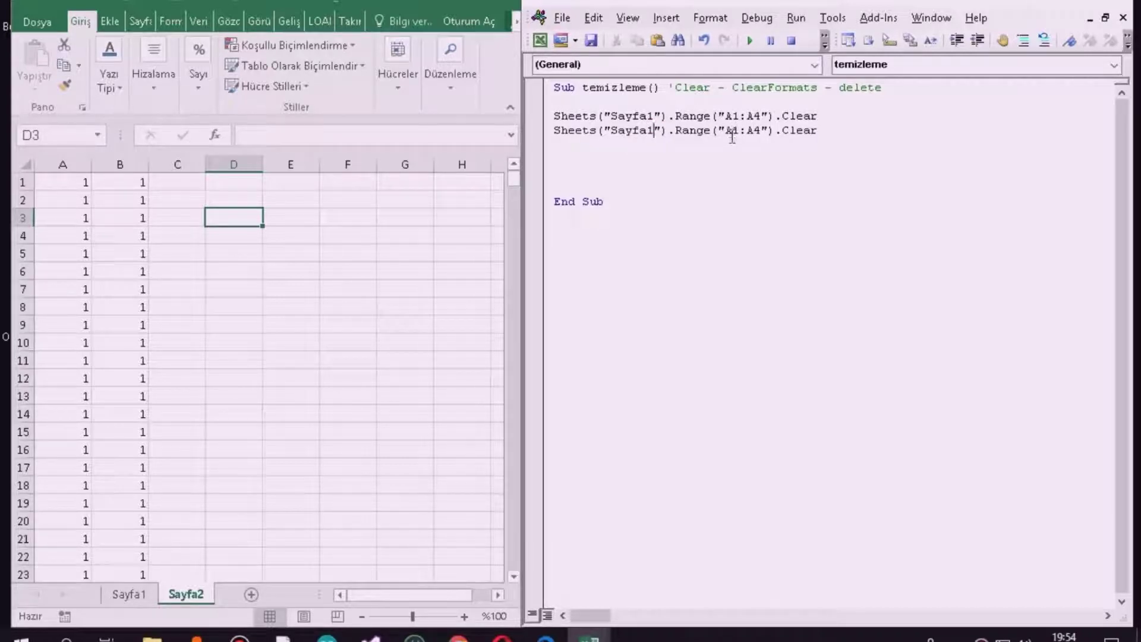
key(BackSpace)
text(2)
key(BackSpace)
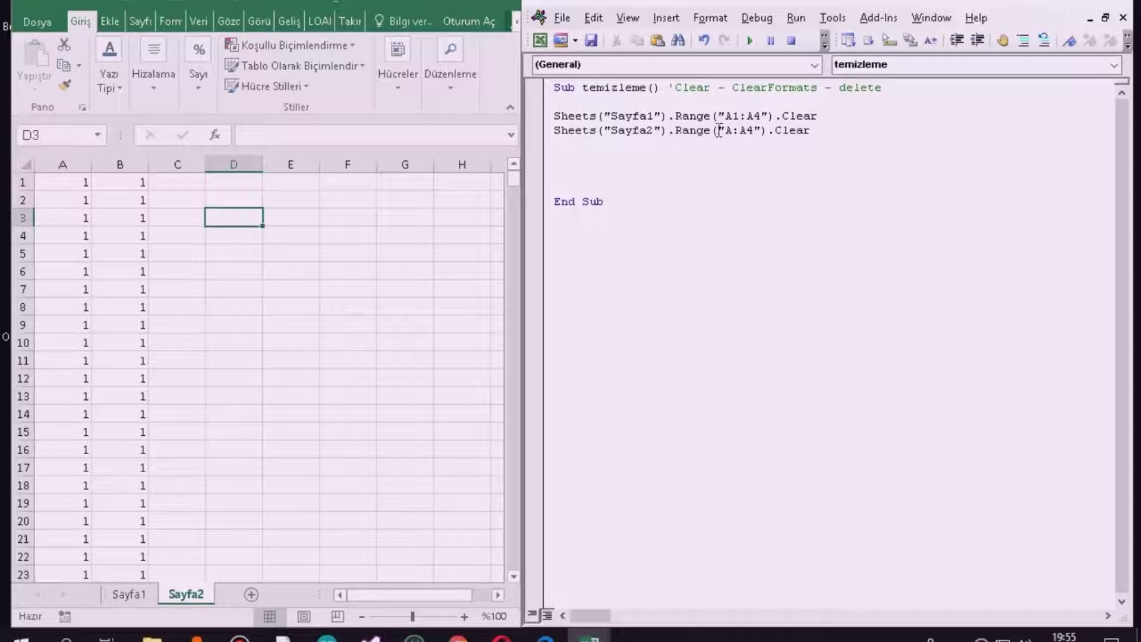
Rewrite the second line as Sheets("Sayfa2").Columns("A:B").Clear, run it, and check Sayfa1.
drag(810, 131, 677, 137)
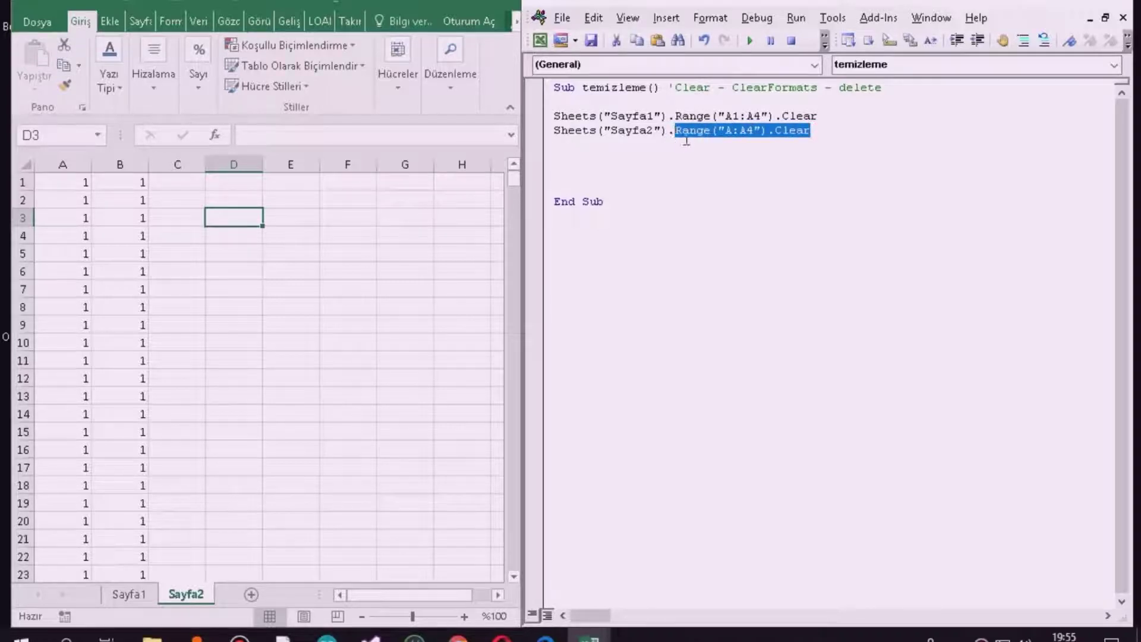
key(Delete)
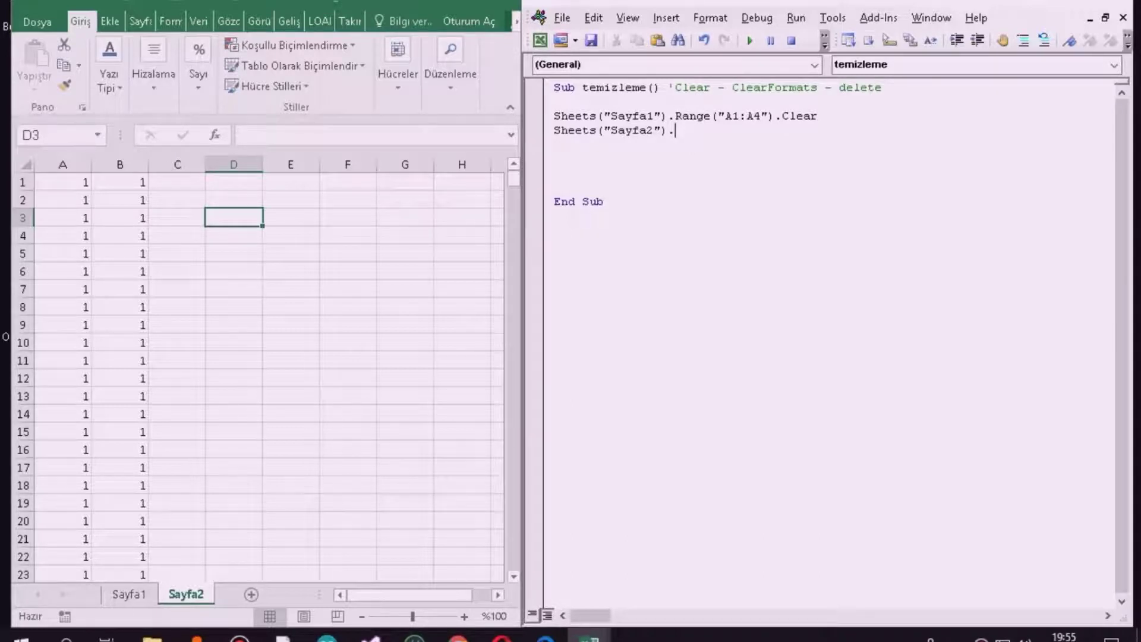
text(Clo)
text(u)
text(ms)
key(BackSpace)
key(BackSpace)
key(BackSpace)
key(BackSpace)
key(BackSpace)
text(lu)
text(ms)
text(ns)
text())
text(")
text(A)
text(:)
text(B)
text(lear)
key(Return)
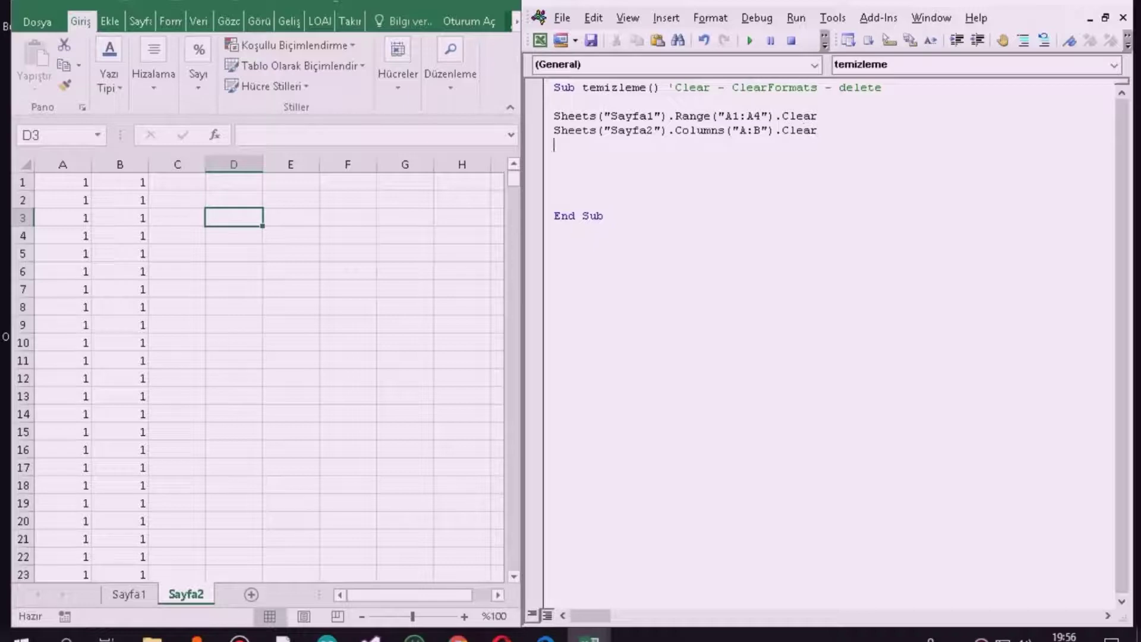
click(749, 41)
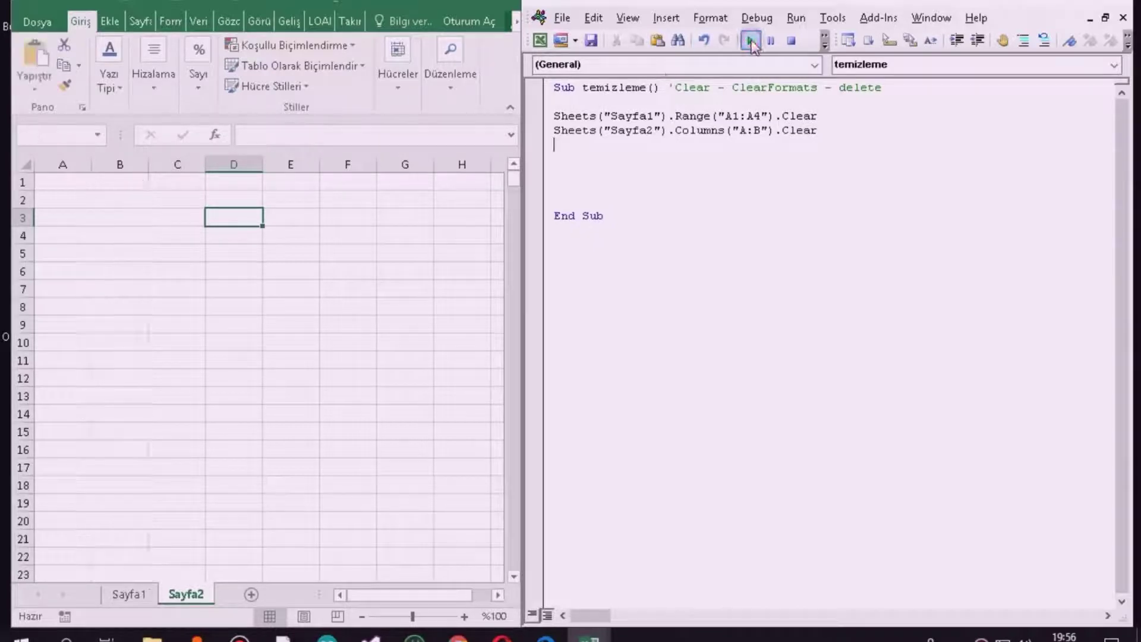
click(125, 595)
Refill Sayfa2's columns A and B with 1s down to row 302 and rerun the macro.
click(193, 594)
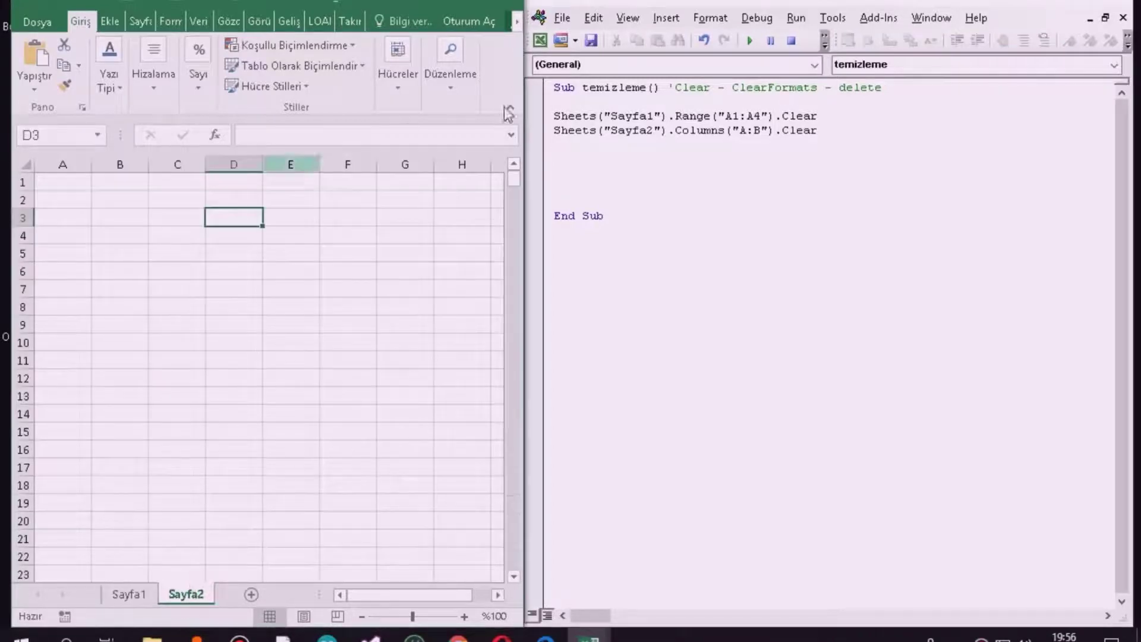
click(50, 180)
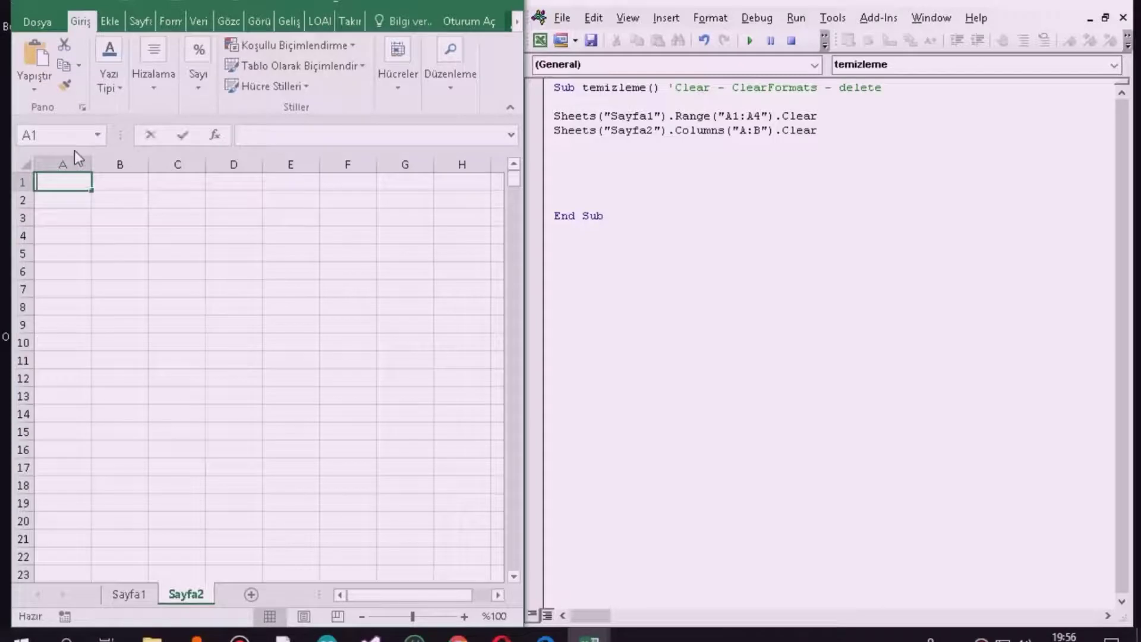
text(1)
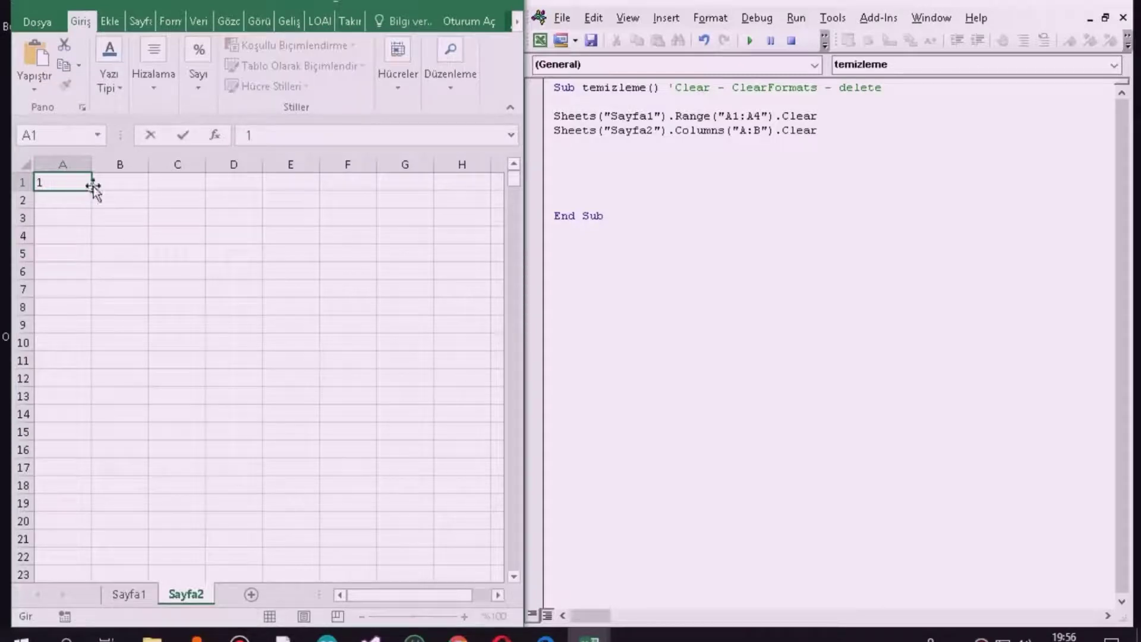
mouse_move(92, 188)
mouse_down()
mouse_move(147, 188)
mouse_move(149, 568)
mouse_up()
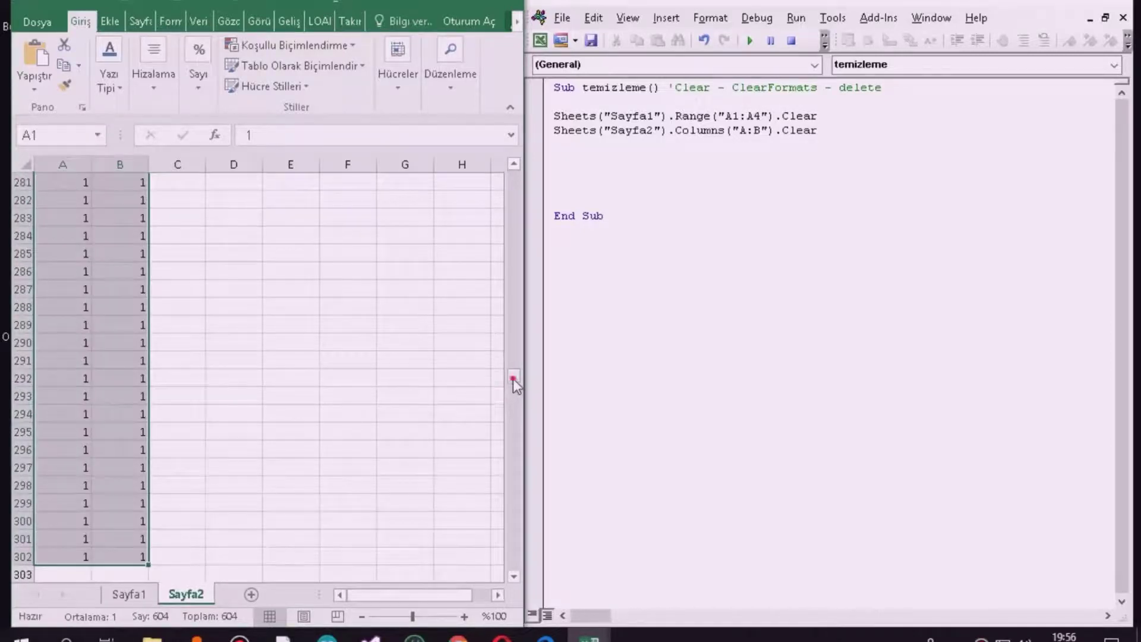
drag(512, 379, 496, 145)
click(244, 214)
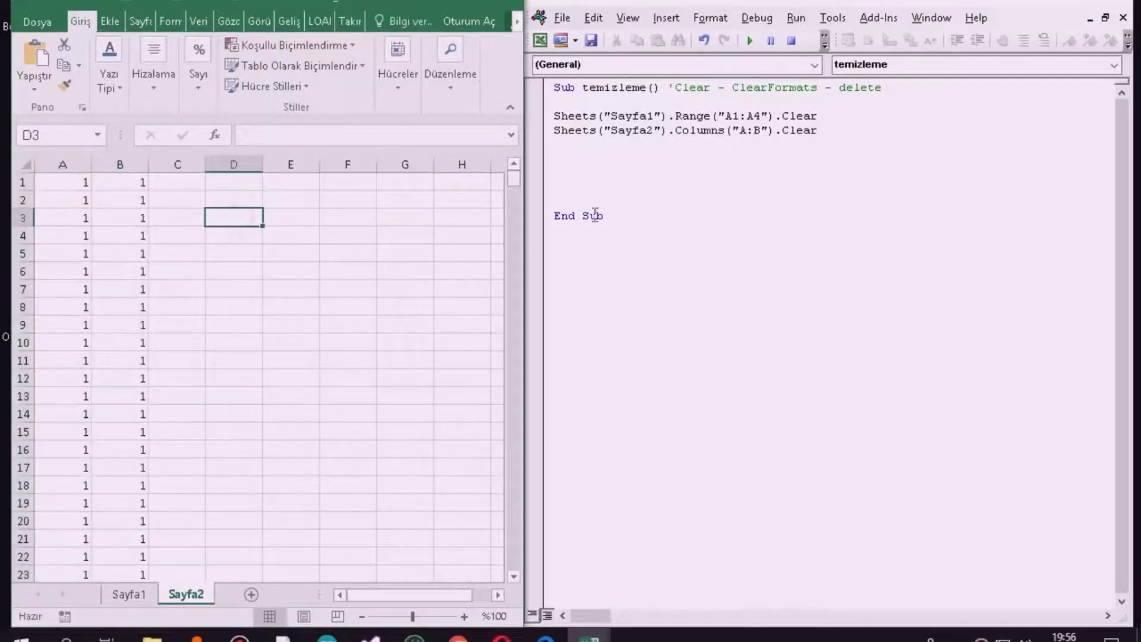
click(750, 40)
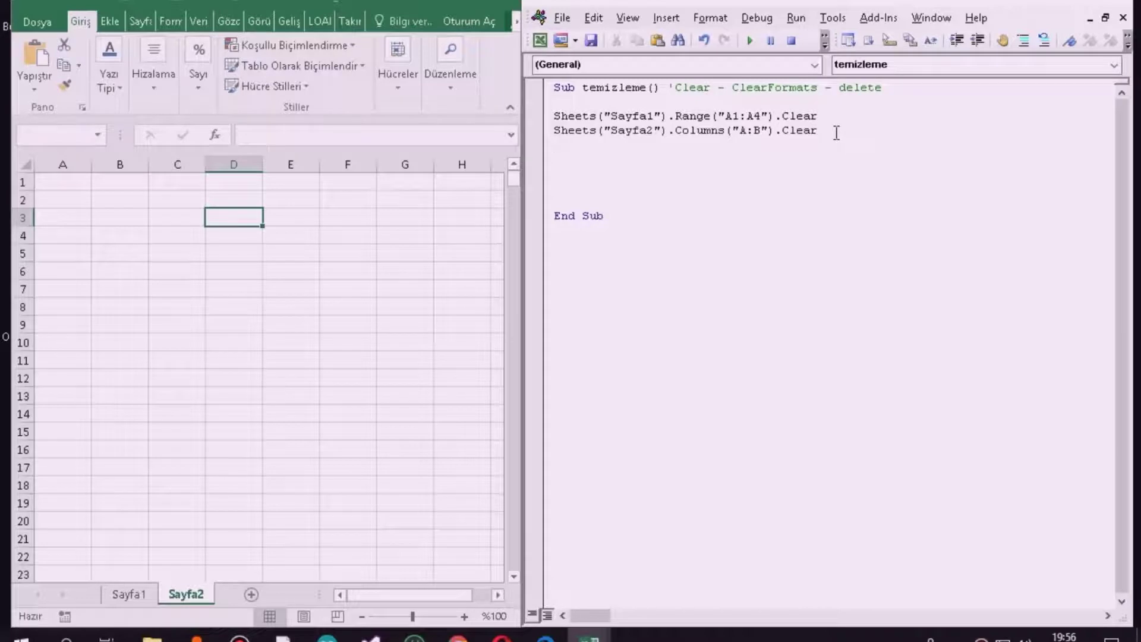
Select Columns in the code and pick rows 3 and 9 on Sayfa2.
drag(726, 131, 676, 131)
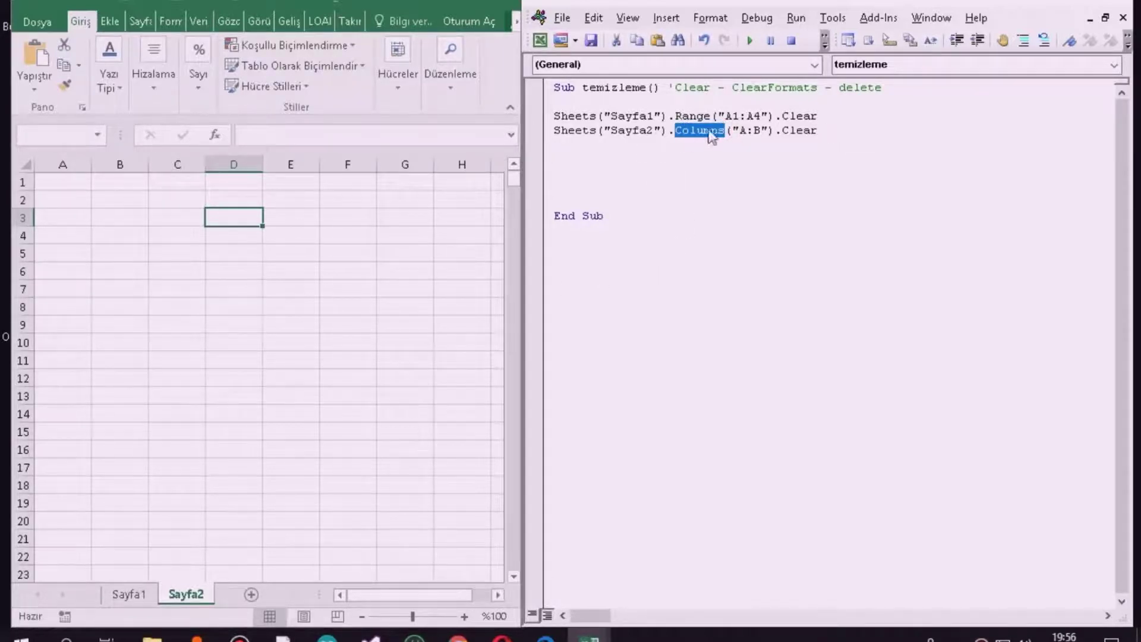
click(829, 135)
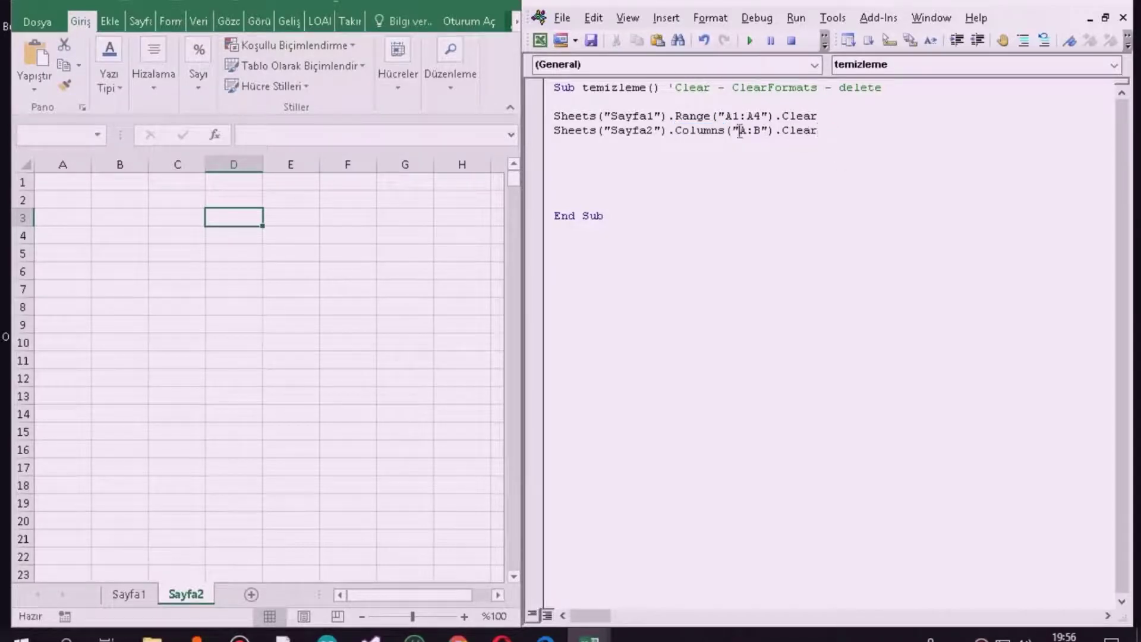
click(767, 133)
click(20, 219)
click(23, 324)
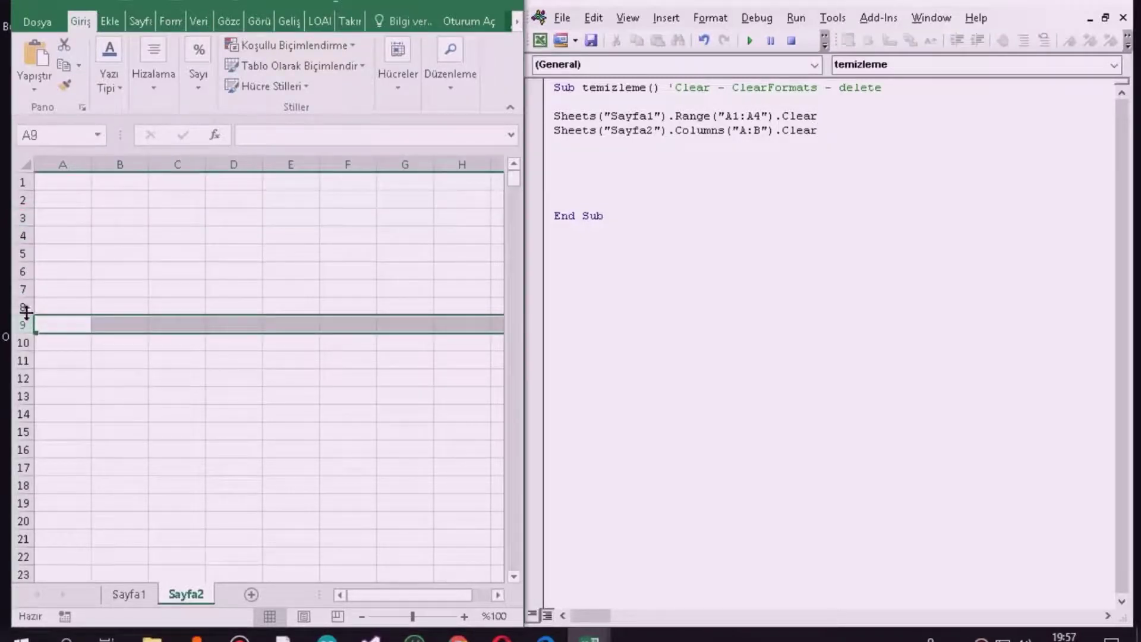
click(21, 218)
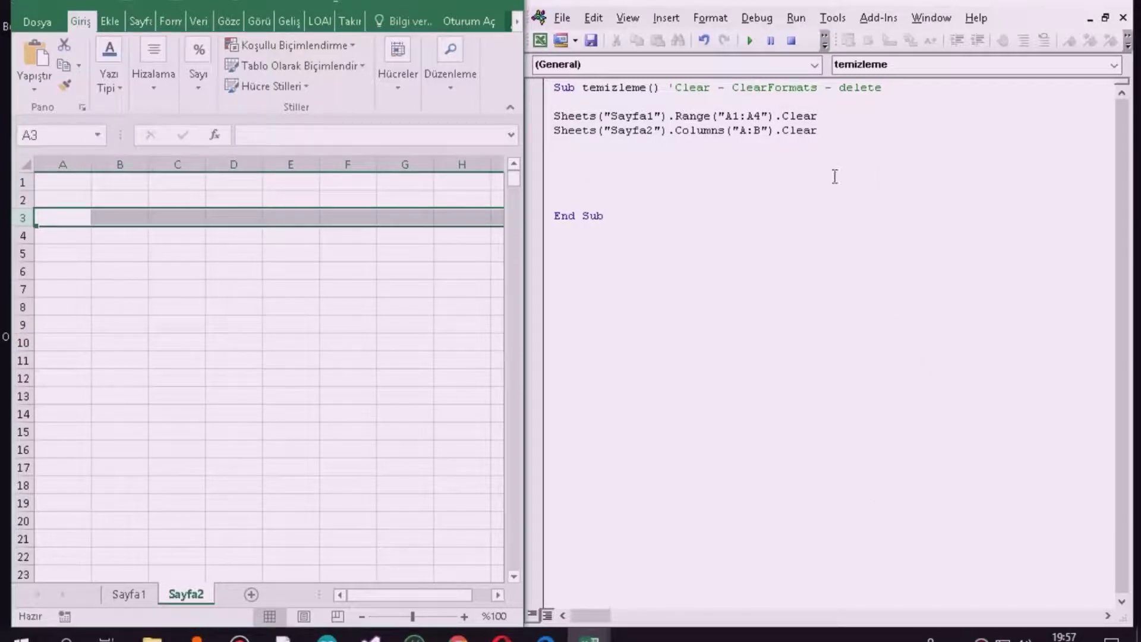
Add two blank lines before End Sub and bring up Sayfa1.
click(824, 131)
key(Return)
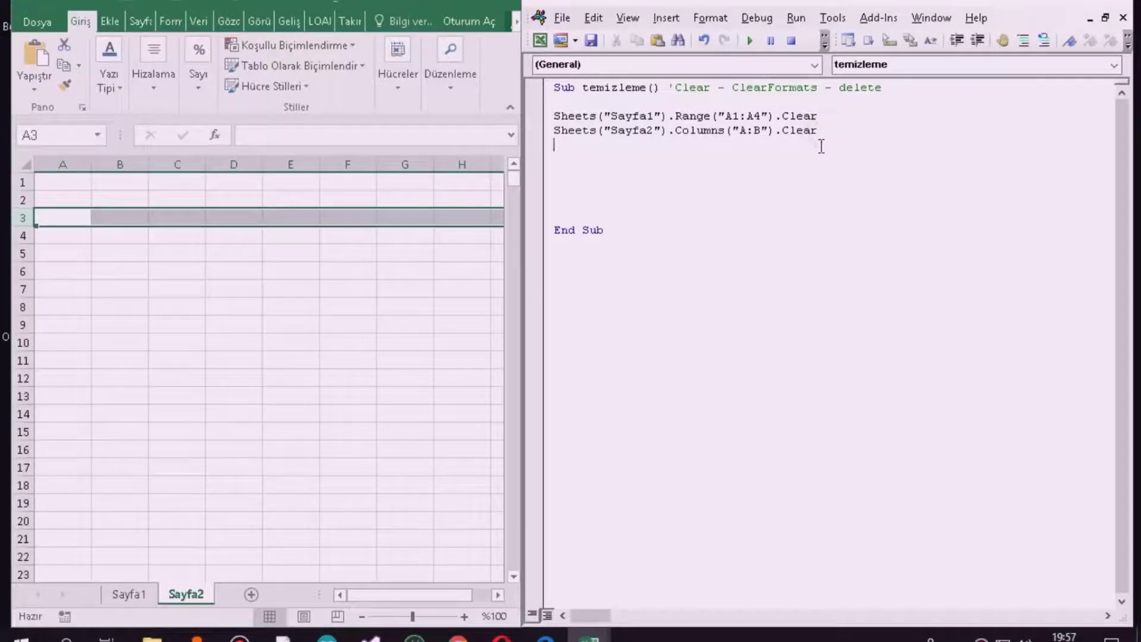
key(Return)
key(Return)
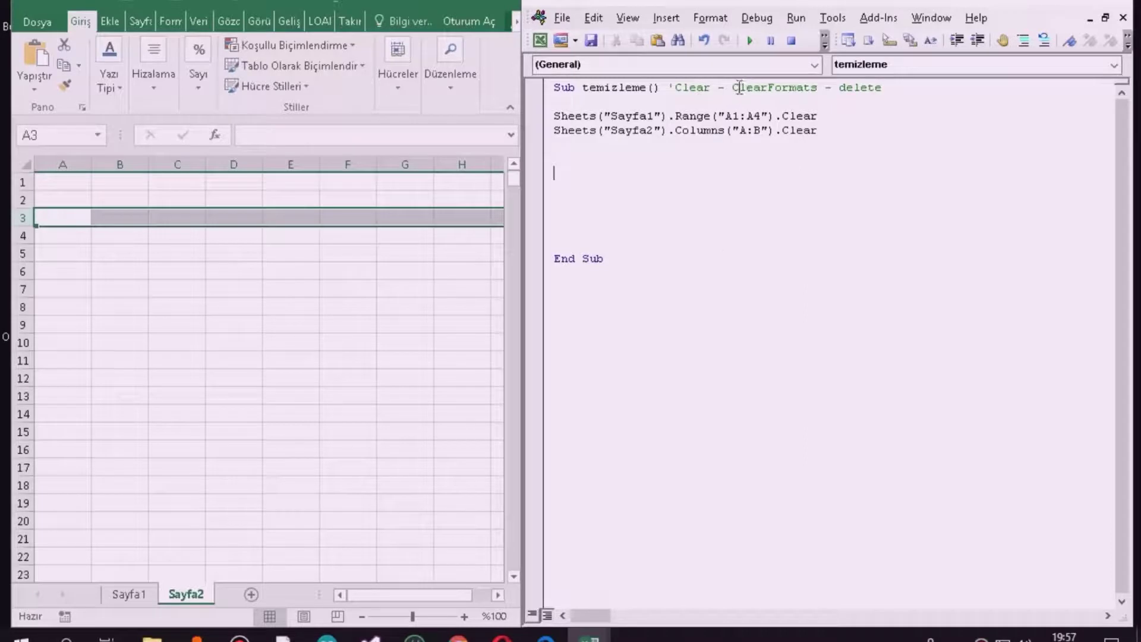
click(128, 594)
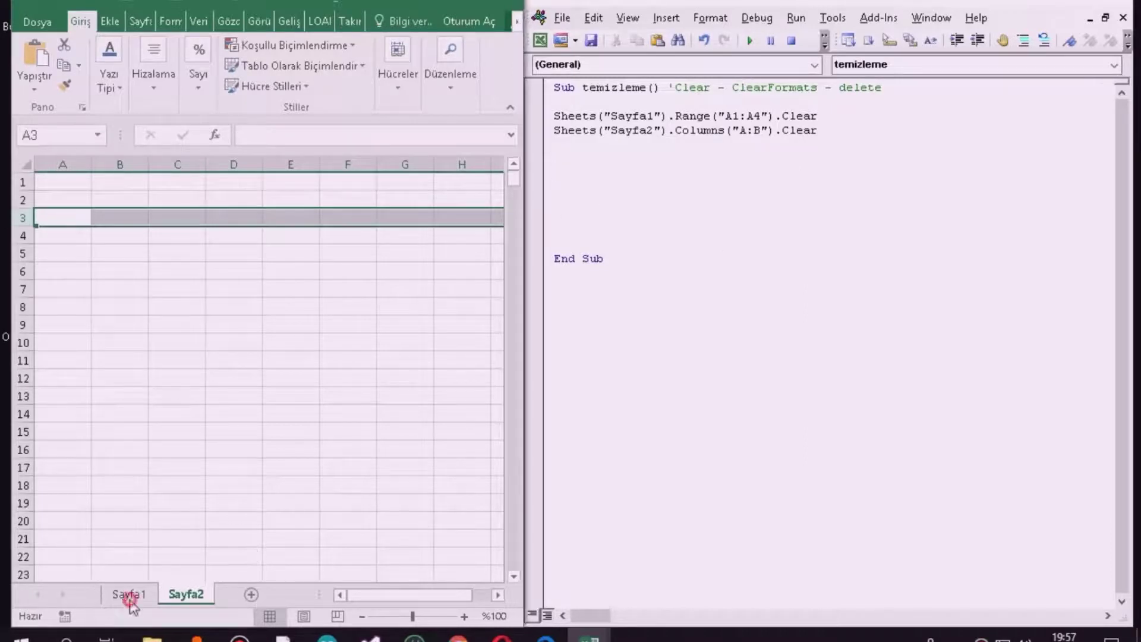
Copy the Sayfa1 Clear line and paste it onto the empty line.
click(591, 199)
drag(553, 116, 817, 115)
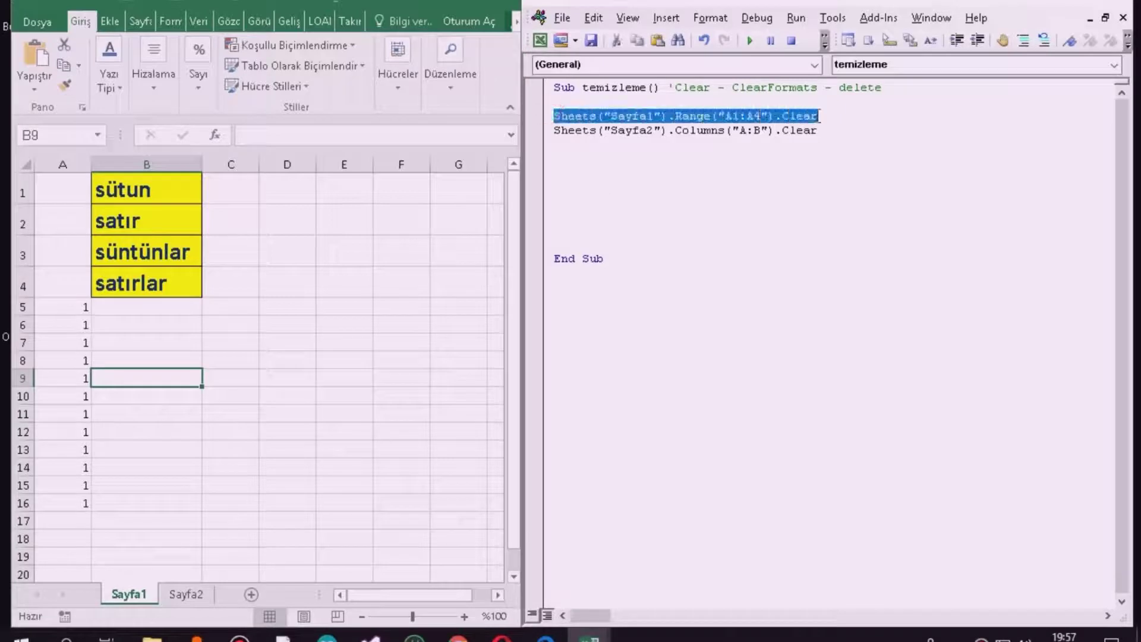
right_click(794, 118)
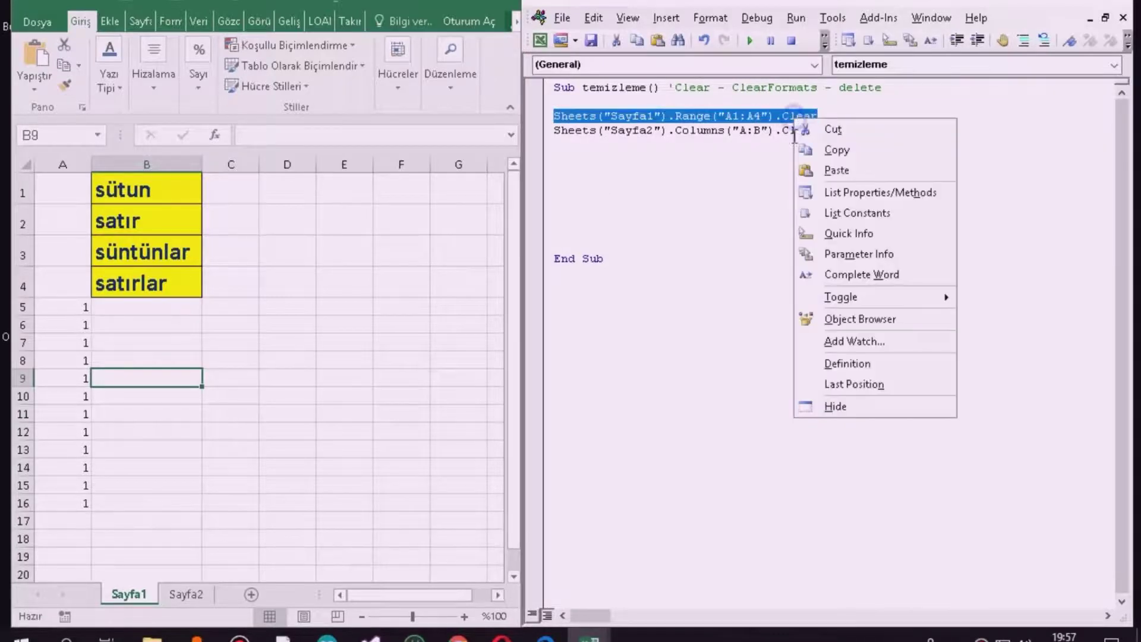
click(836, 149)
click(555, 185)
right_click(555, 186)
click(612, 241)
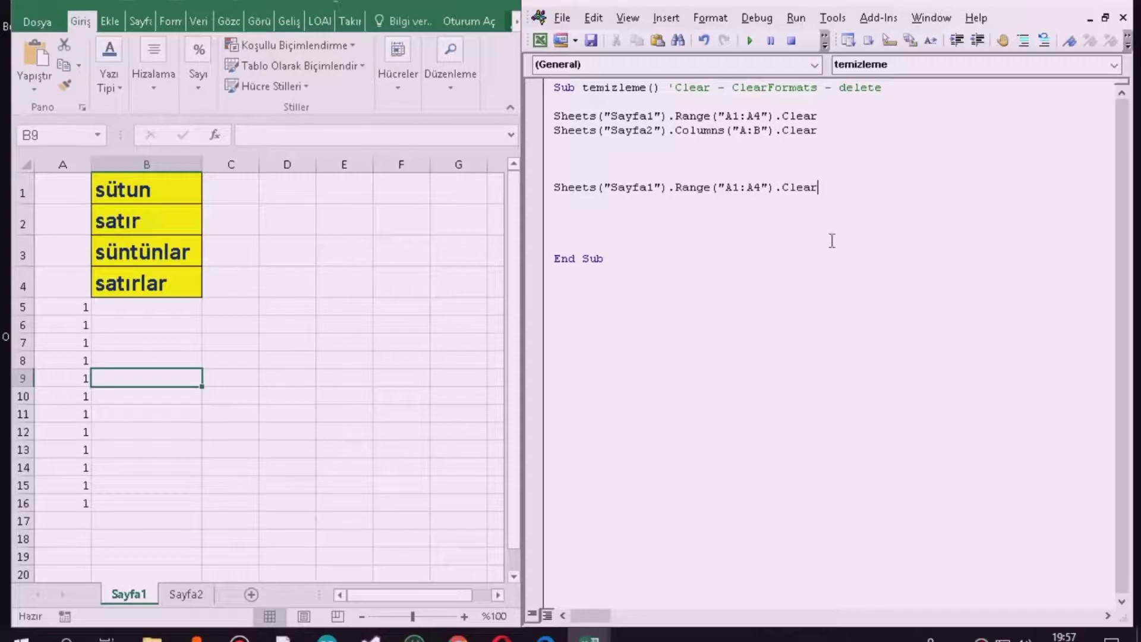
Change the pasted line to Range("B1:B4").ClearFormats.
click(731, 189)
key(BackSpace)
text(B)
click(747, 187)
key(BackSpace)
text(B)
text(F)
text(ormats)
key(Return)
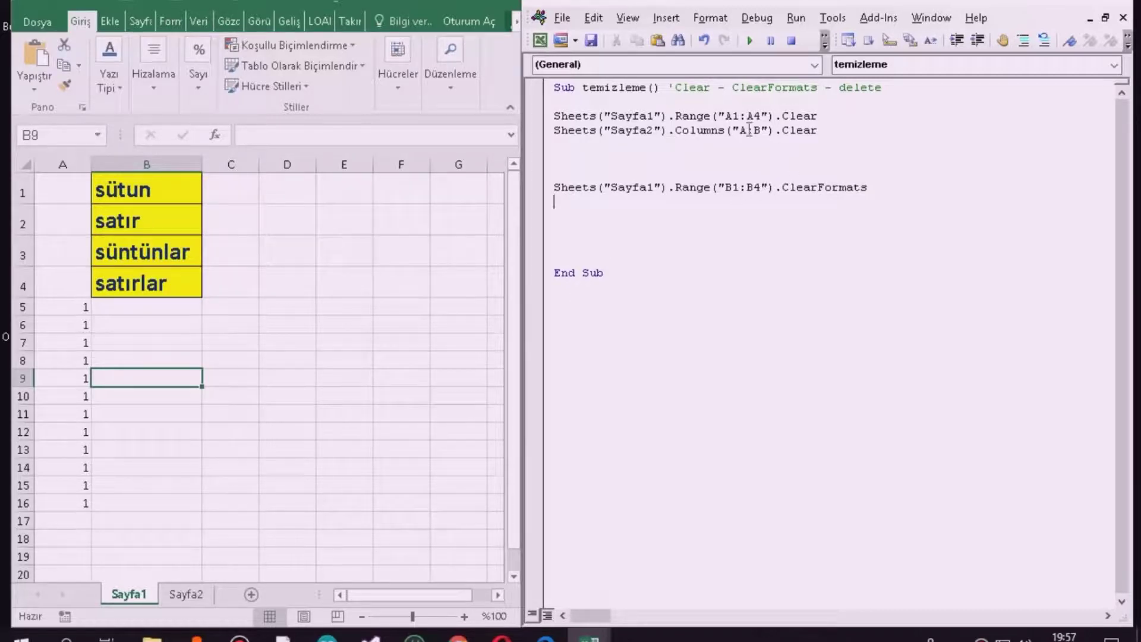
Fill 1 up into A1:A4 and run the macro.
click(76, 306)
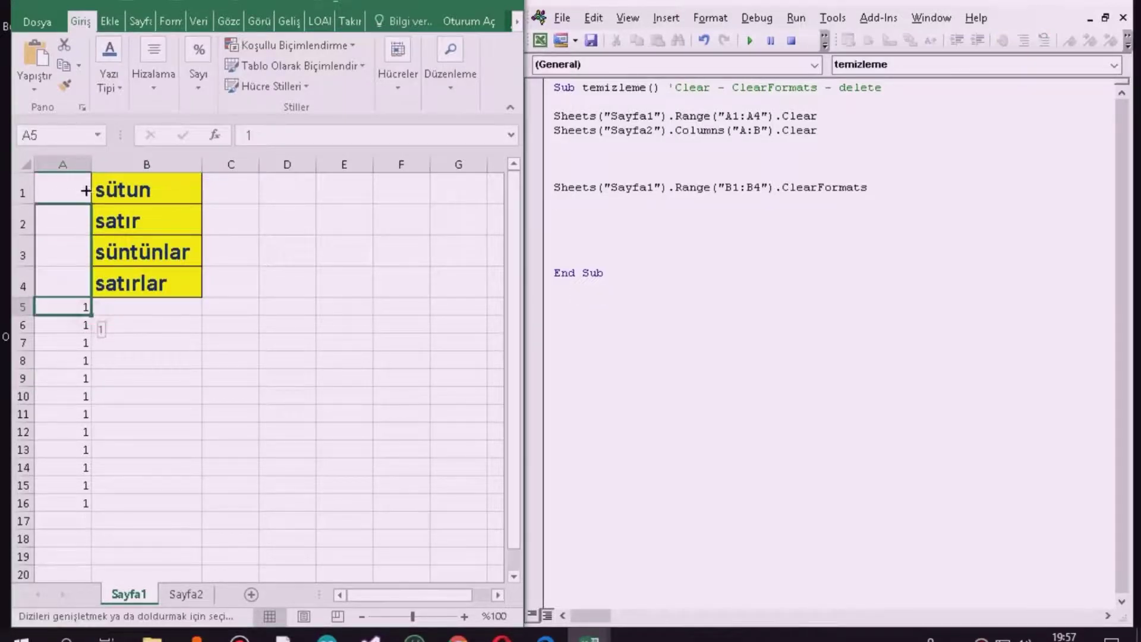
drag(92, 316, 89, 187)
drag(223, 430, 223, 416)
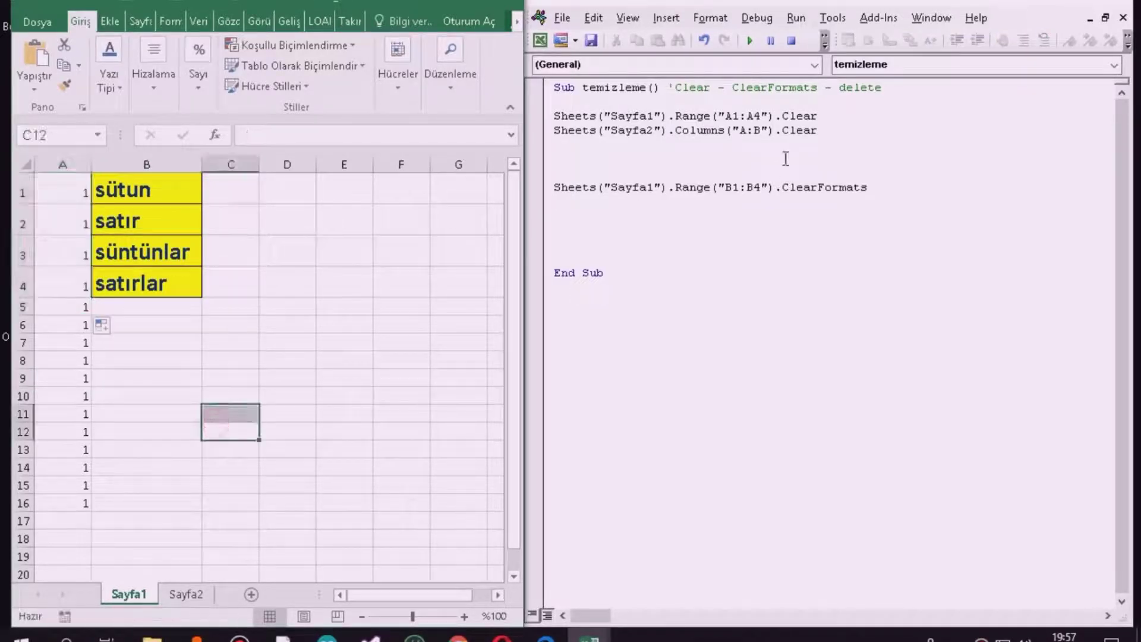
click(749, 40)
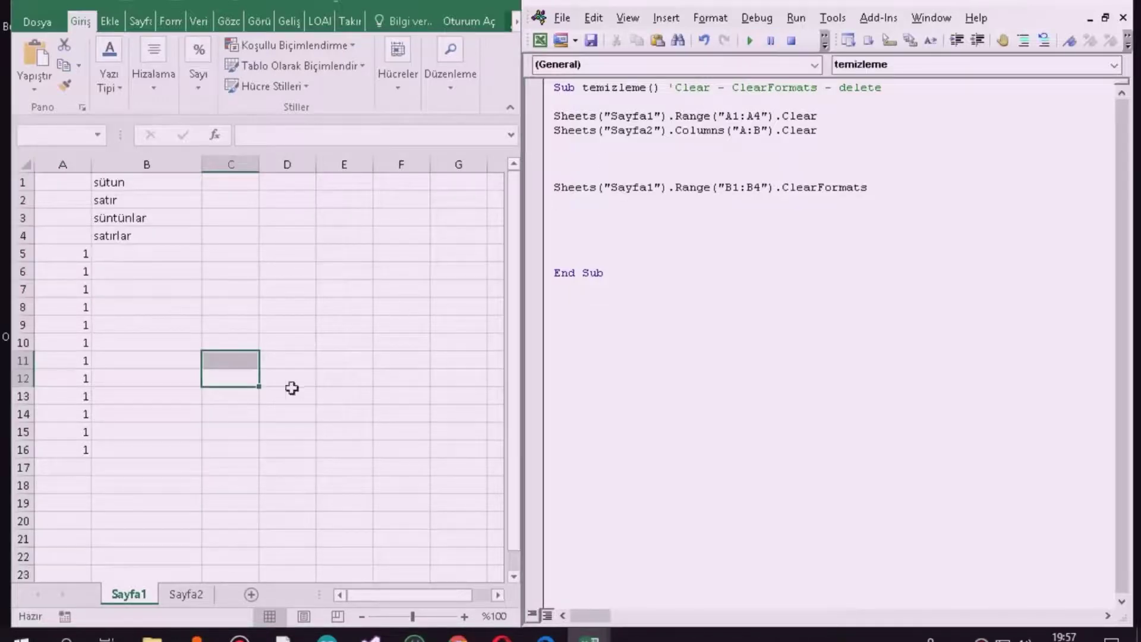
Check the cleared A cells and unformatted B1:B4, then highlight ClearFormats in the code.
drag(51, 196, 51, 249)
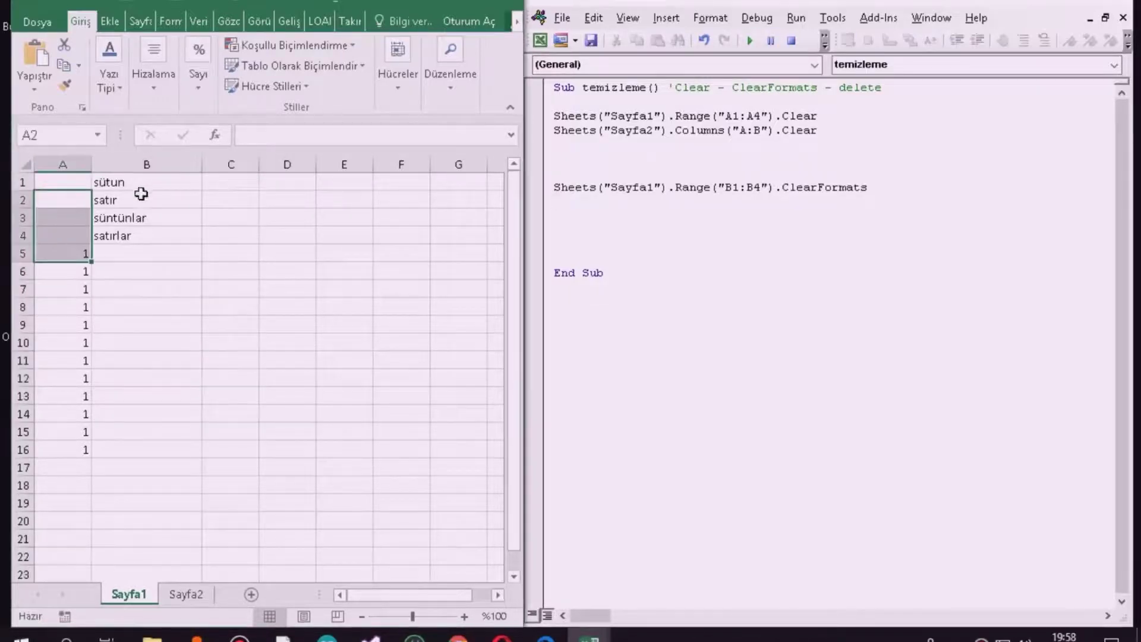
drag(137, 180, 192, 233)
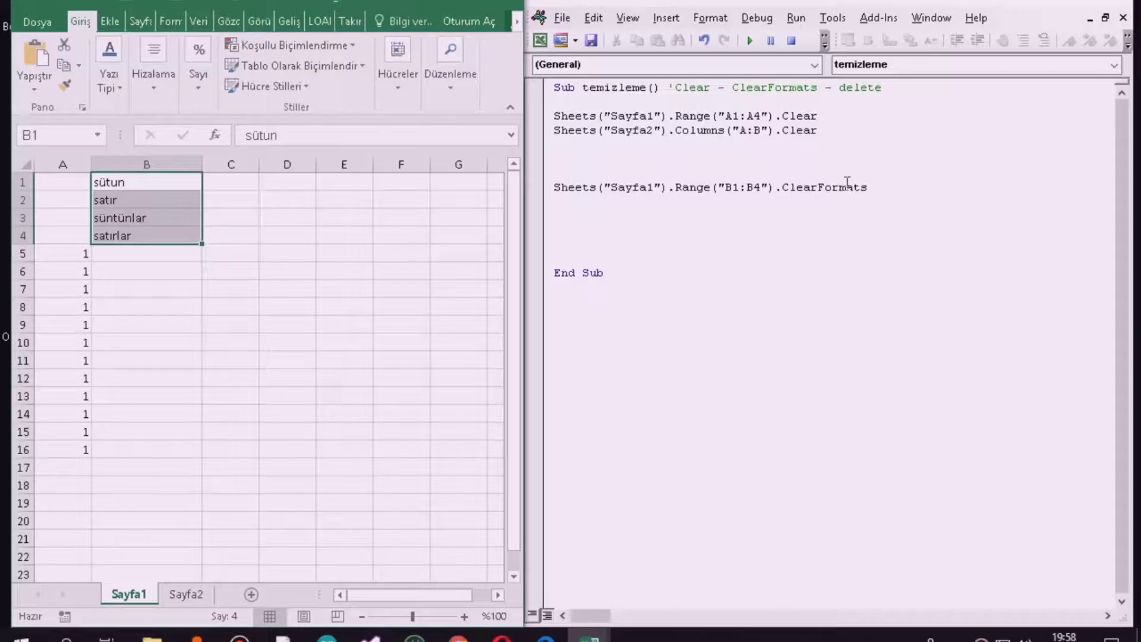
drag(873, 187, 781, 187)
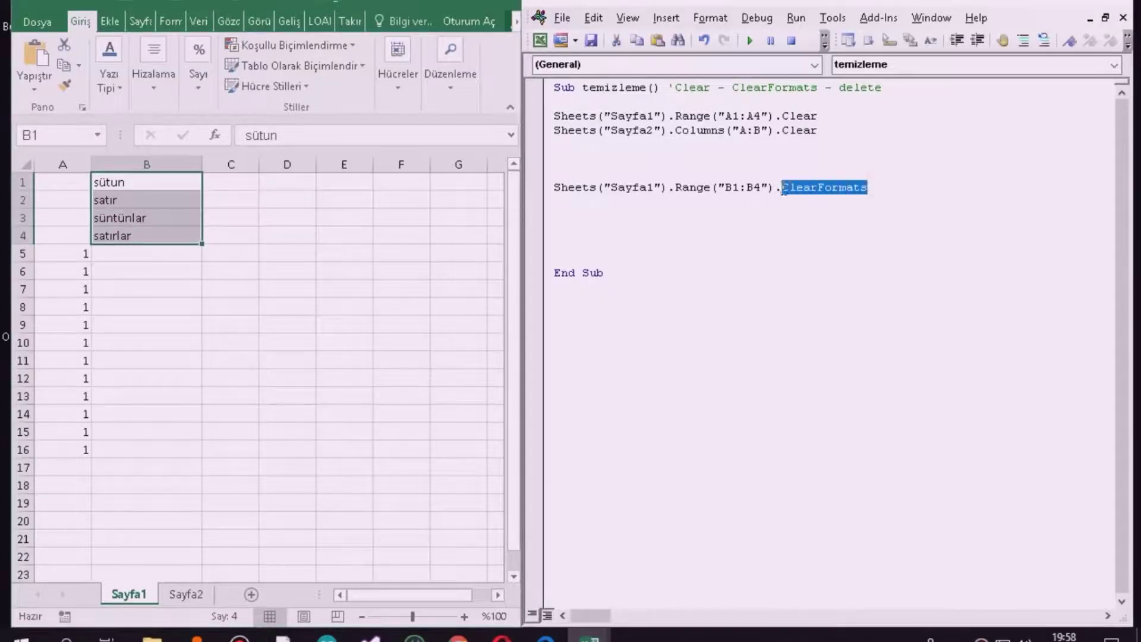
click(849, 189)
drag(873, 187, 782, 187)
Enter 1 in A2 of Sayfa1 and fill it out to A19:D19.
click(621, 233)
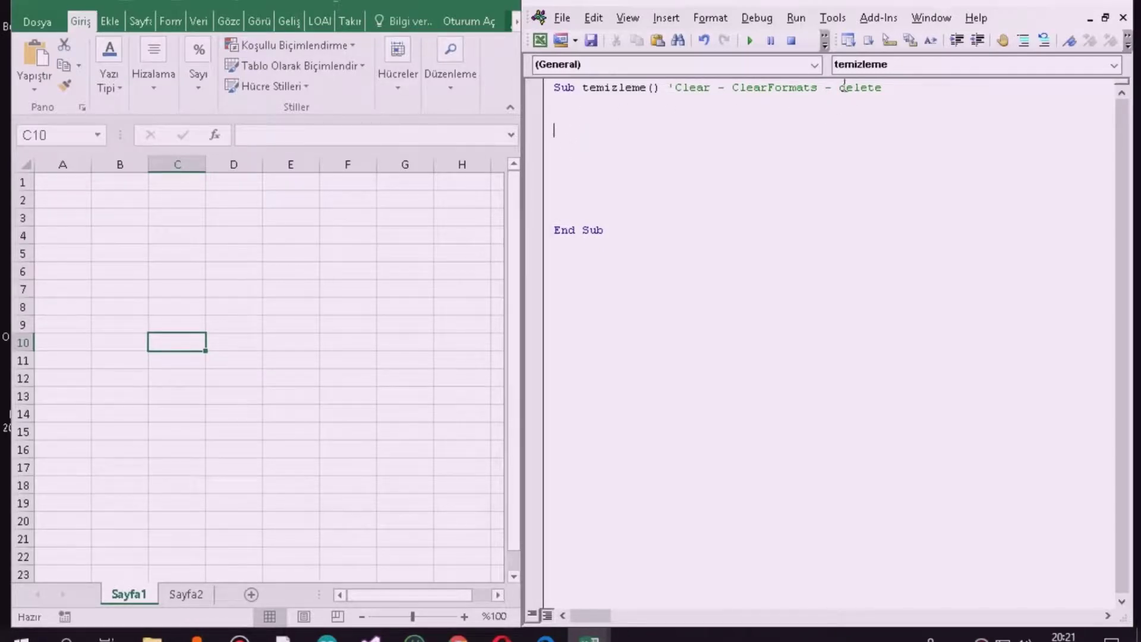
drag(838, 90, 886, 97)
click(550, 136)
click(63, 253)
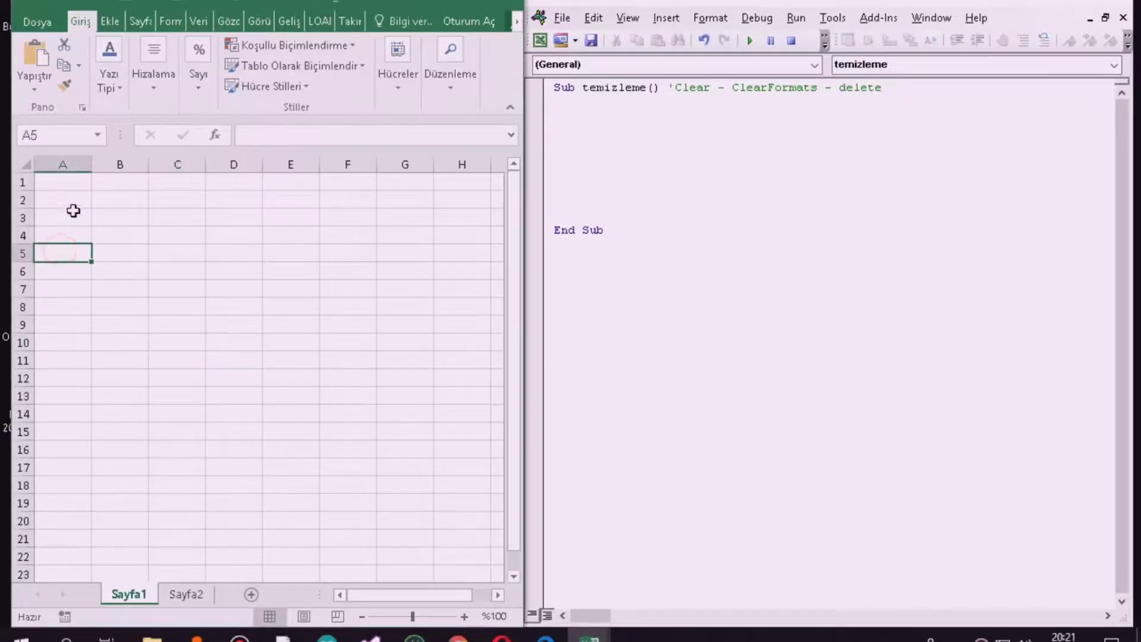
click(70, 200)
text(1)
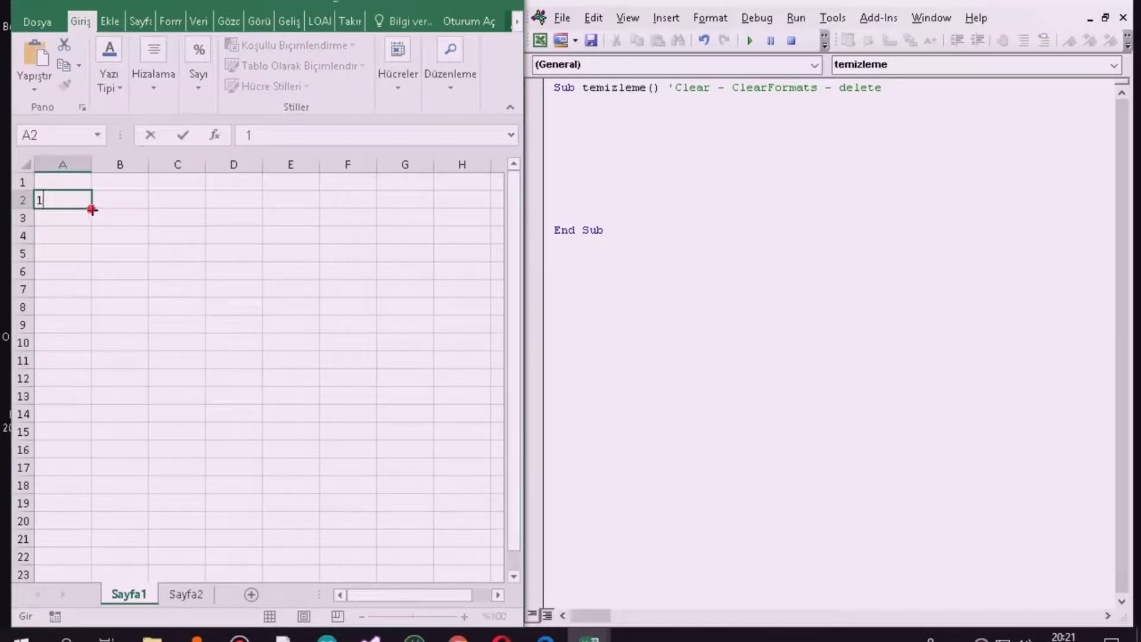
mouse_move(92, 209)
mouse_down()
mouse_move(92, 509)
mouse_move(247, 498)
mouse_up()
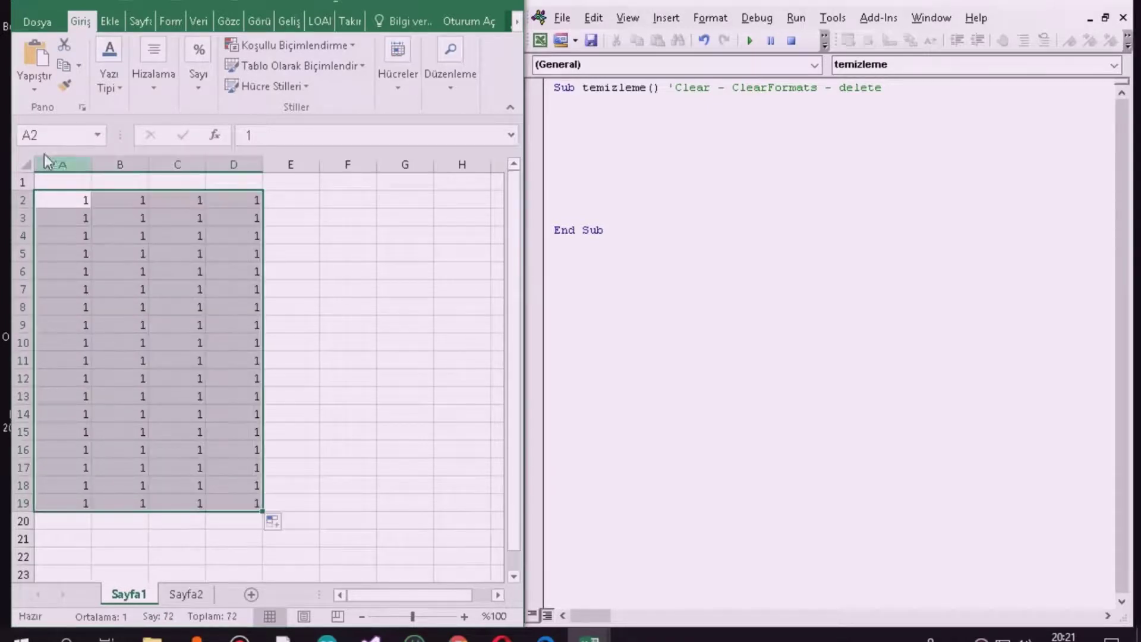
Delete the empty row 1 with Sil.
right_click(23, 182)
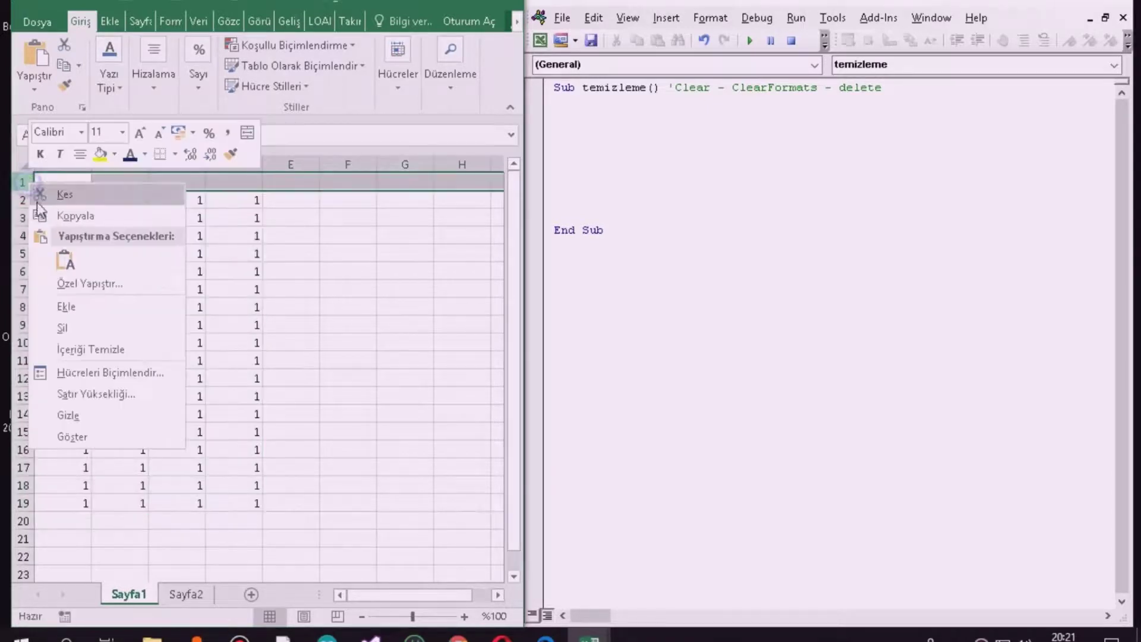
click(62, 327)
click(410, 323)
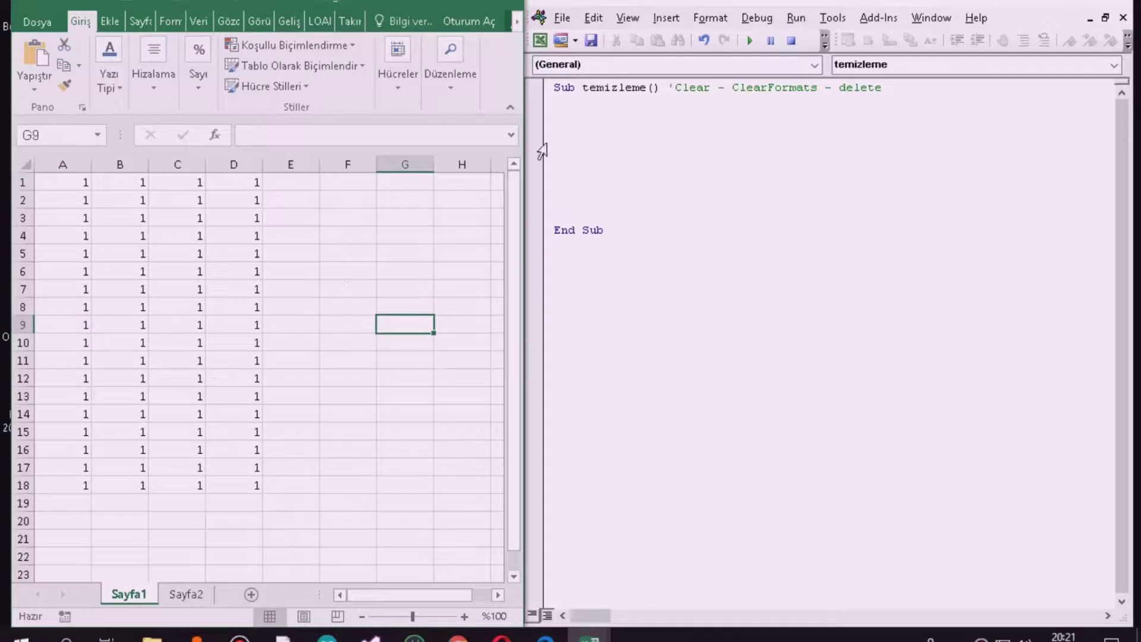
click(585, 122)
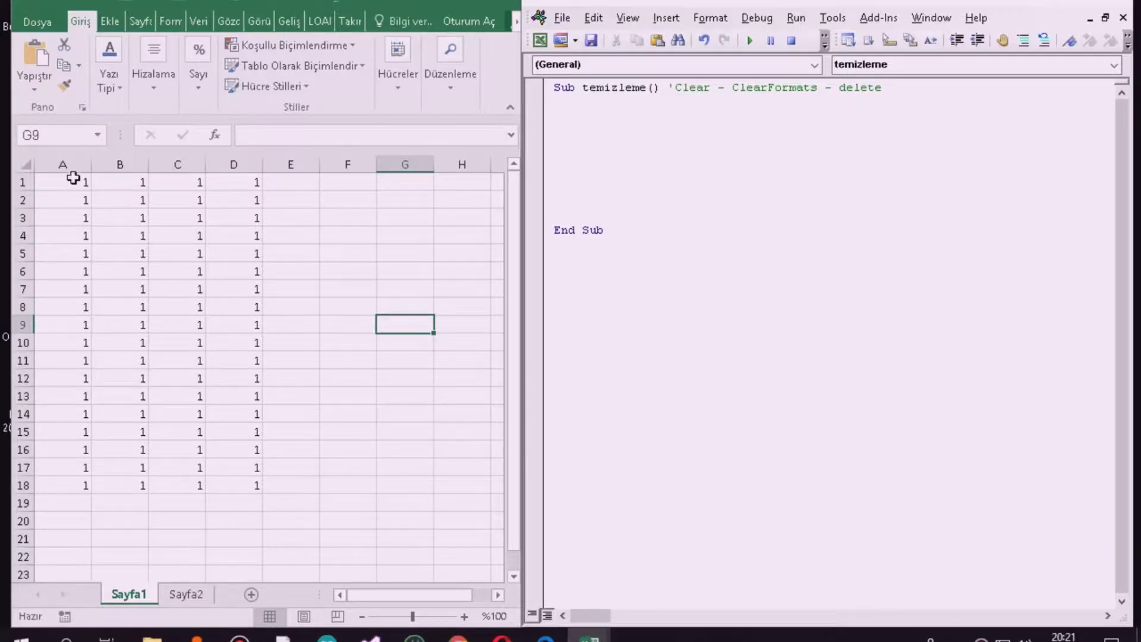
Give column A a yellow fill.
click(65, 164)
click(113, 83)
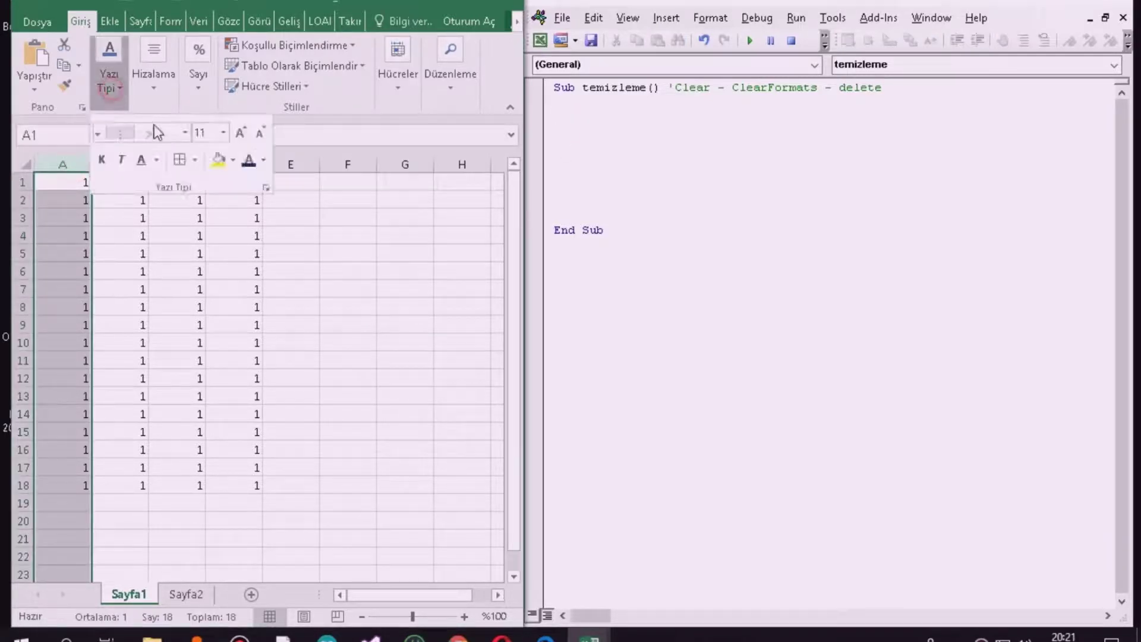
click(221, 161)
click(359, 261)
click(422, 237)
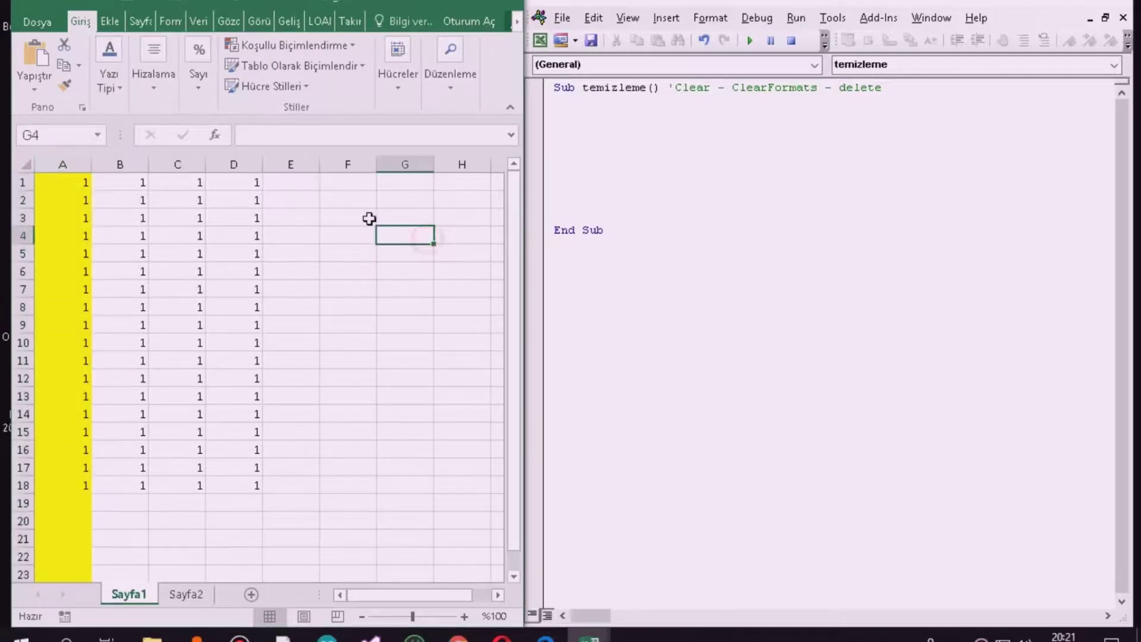
click(574, 128)
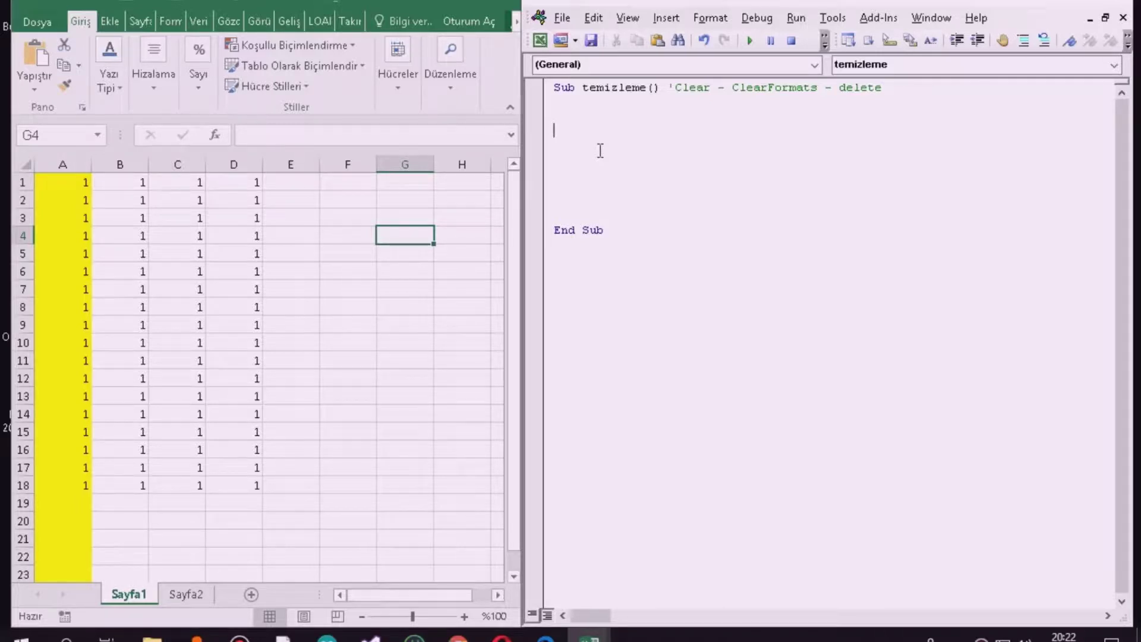
Add Columns("A:A").Delete to the macro and run it to remove the yellow column.
text(c)
text(olum)
text(ns)
text(")
text(a)
key(BackSpace)
text(A)
text(:")
key(BackSpace)
text(A"))
text(.)
text(Dele)
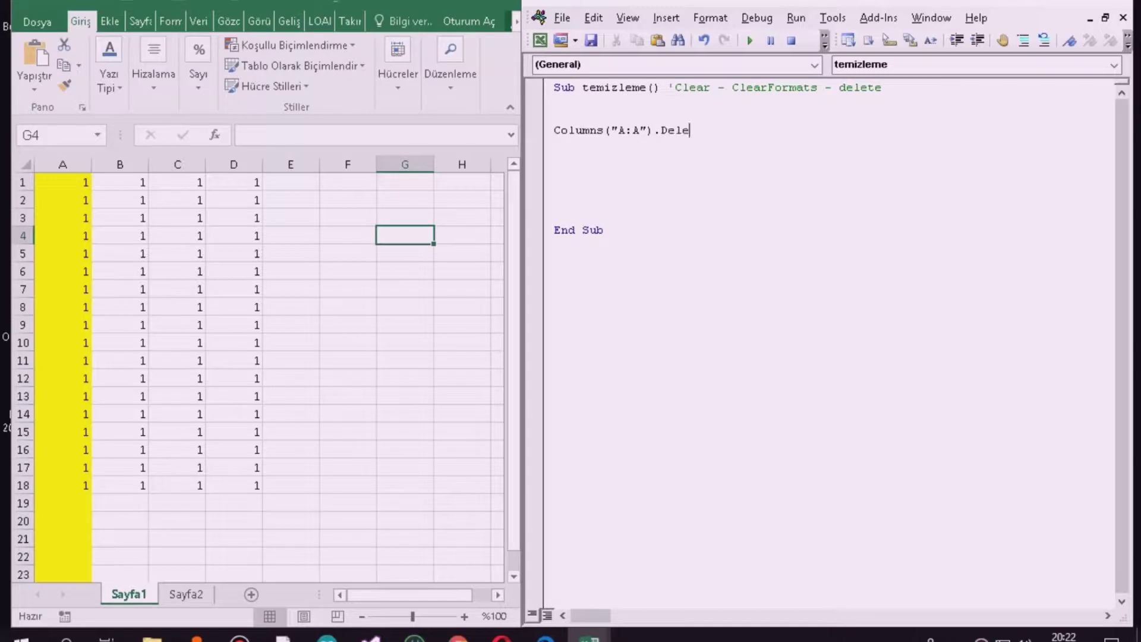
text(te)
key(Return)
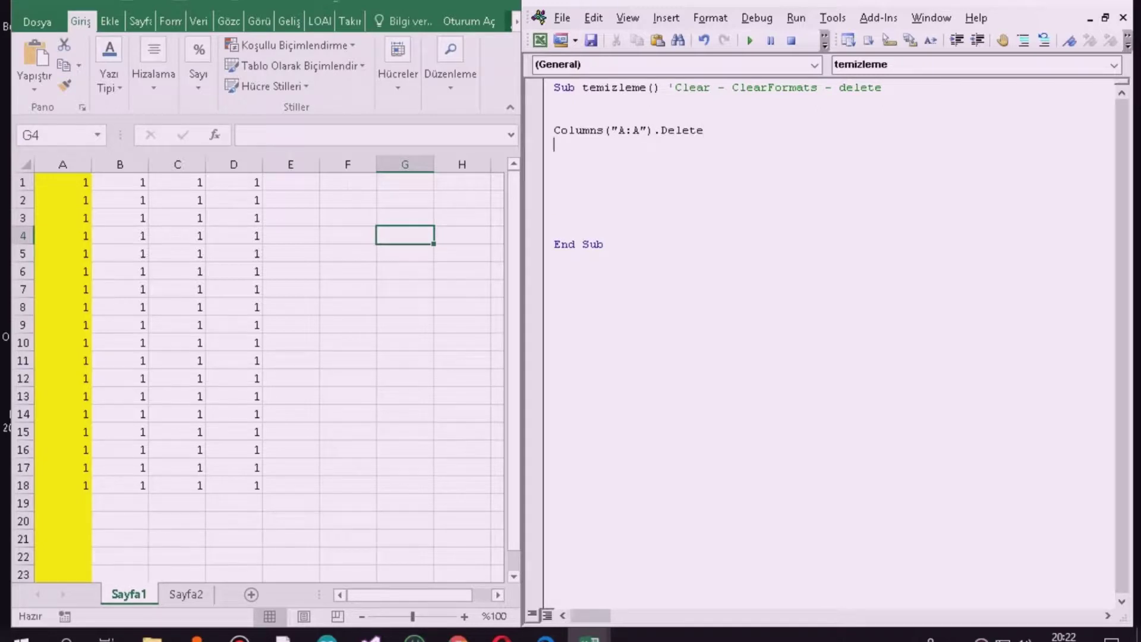
click(748, 39)
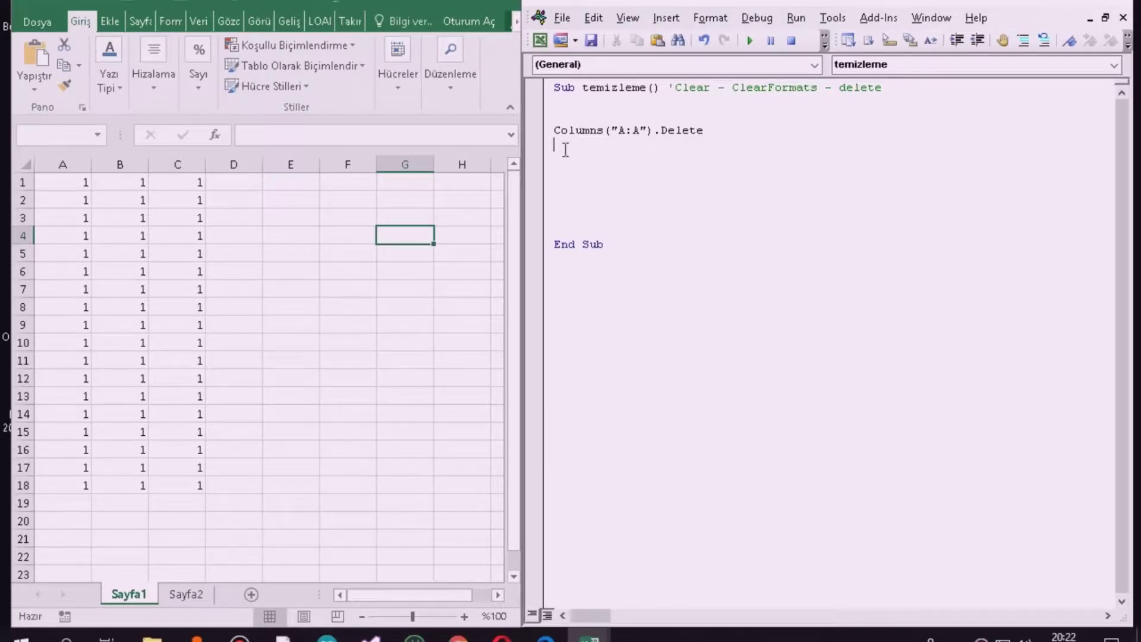
Add a Rows(1:5).Delete line and try running it, dismissing the compile error.
text(ro)
key(BackSpace)
key(BackSpace)
text(R)
text(ows)
text(()
text(1))
text(:)
text(5)
text(.)
text(Delete)
click(567, 157)
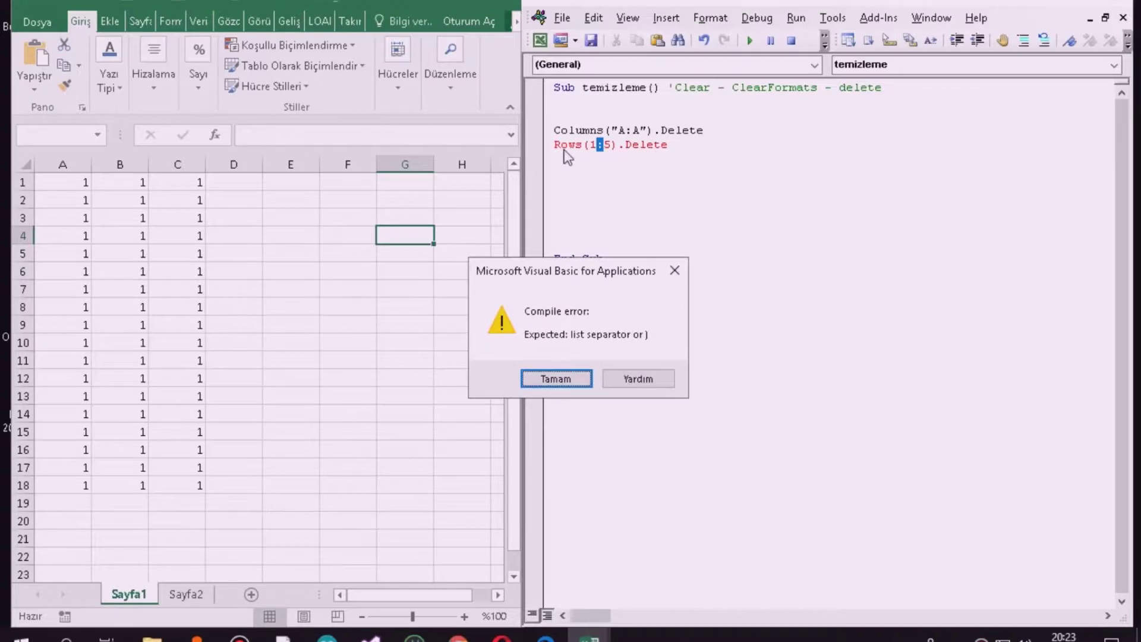
click(674, 270)
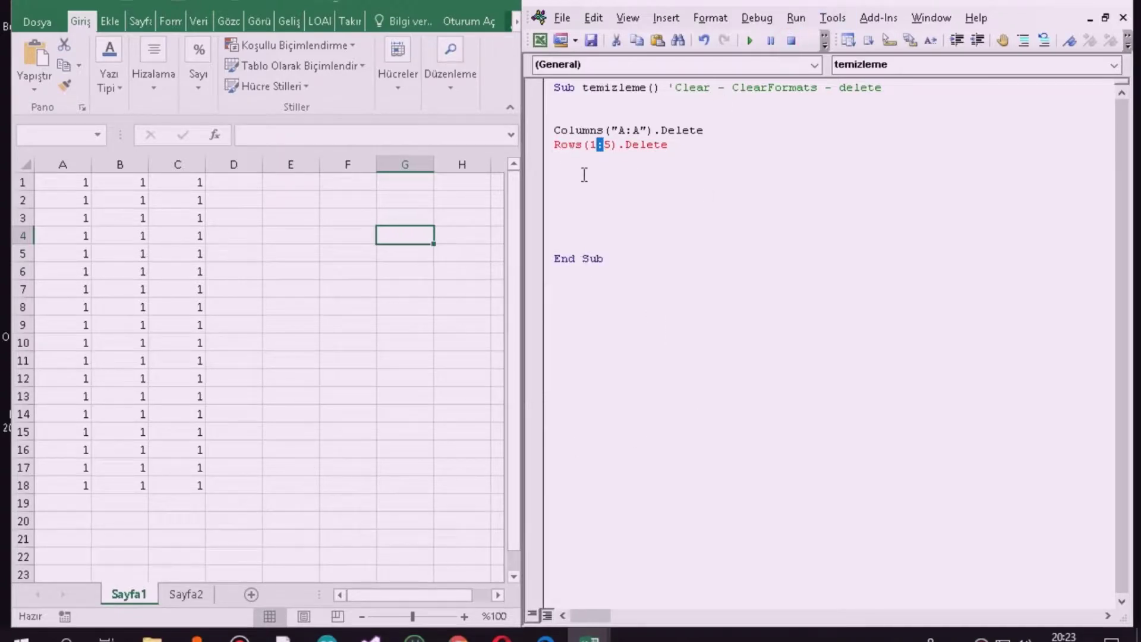
Correct the line to Rows("1:5").Delete and rerun the macro, deleting rows 1 to 5.
click(607, 147)
click(589, 145)
text(")
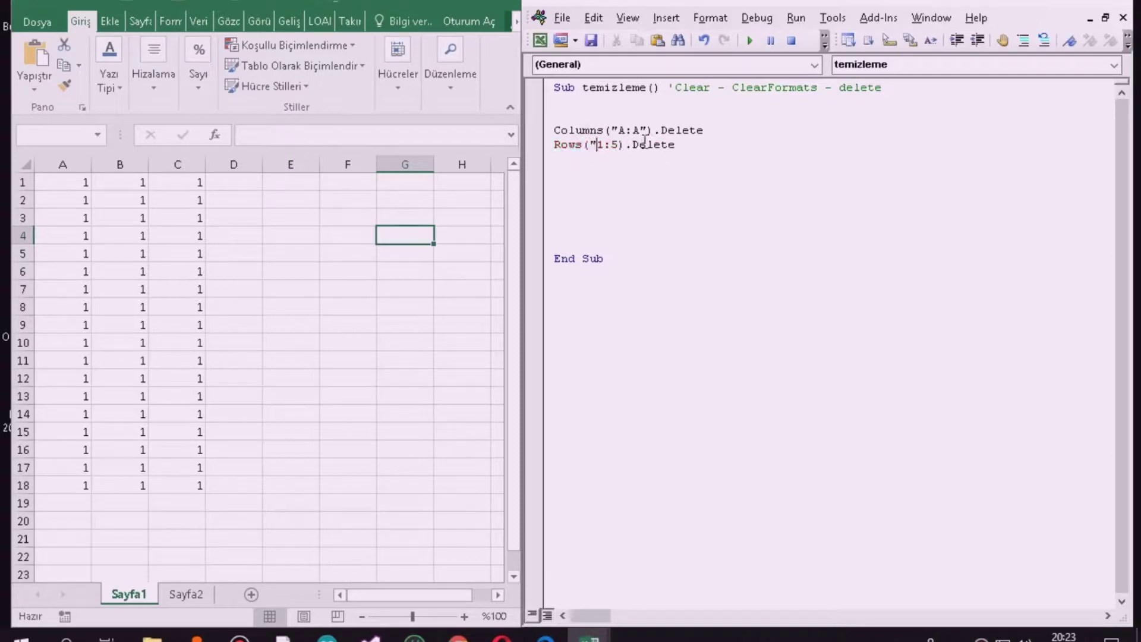
click(621, 146)
text(")
click(701, 145)
click(749, 40)
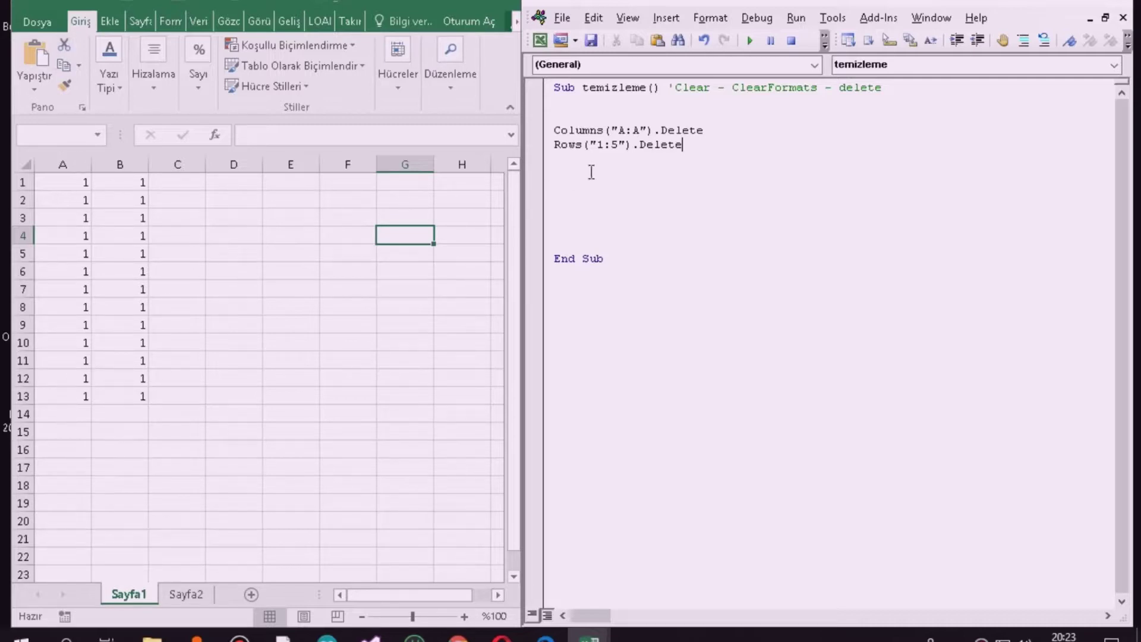
click(575, 161)
Type Range("A1:A4").Delete on the empty line below Rows, completing Delete from IntelliSense.
click(563, 171)
text(R)
text(ange)
text(())
text(")
text(a1)
key(BackSpace)
key(BackSpace)
text(A!)
text(:)
key(BackSpace)
key(BackSpace)
text(1:)
text(A4)
text("))
text(.de)
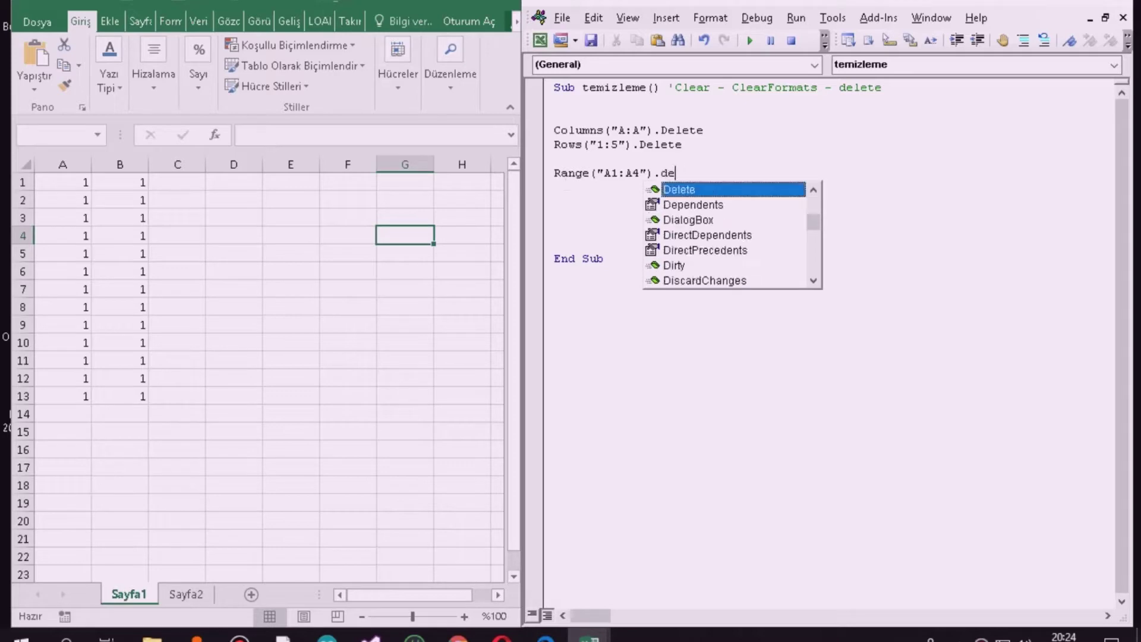
text(le)
key(Tab)
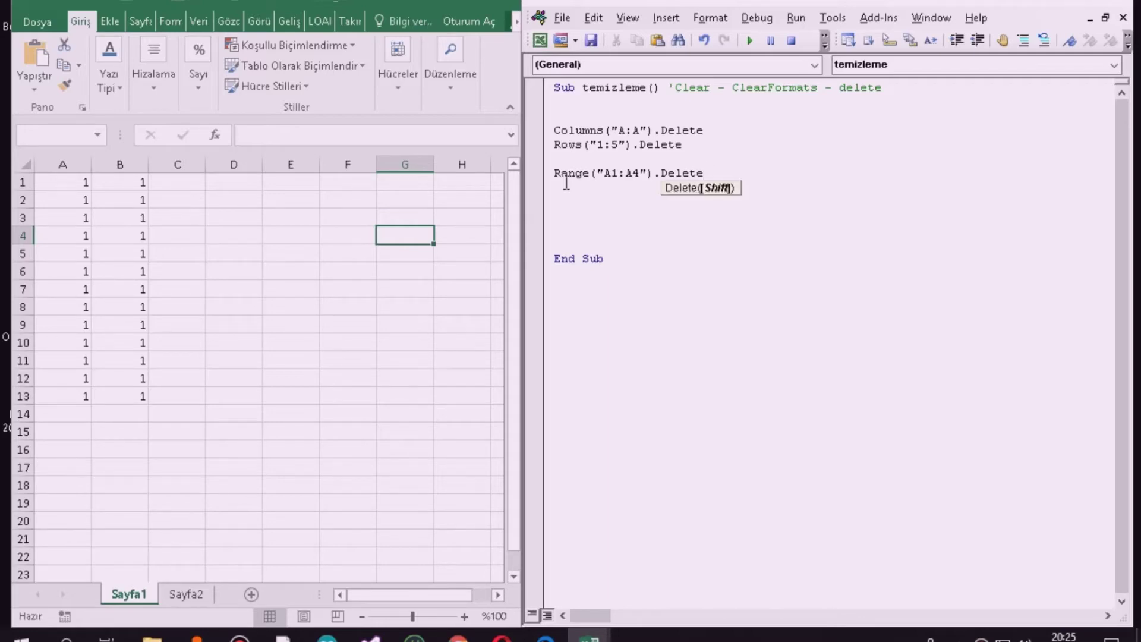
Append the xlToLeft shift argument to Range("A1:A4").Delete and start a new line.
text(xl)
text(T)
text(o)
text(L)
text(eft)
key(Return)
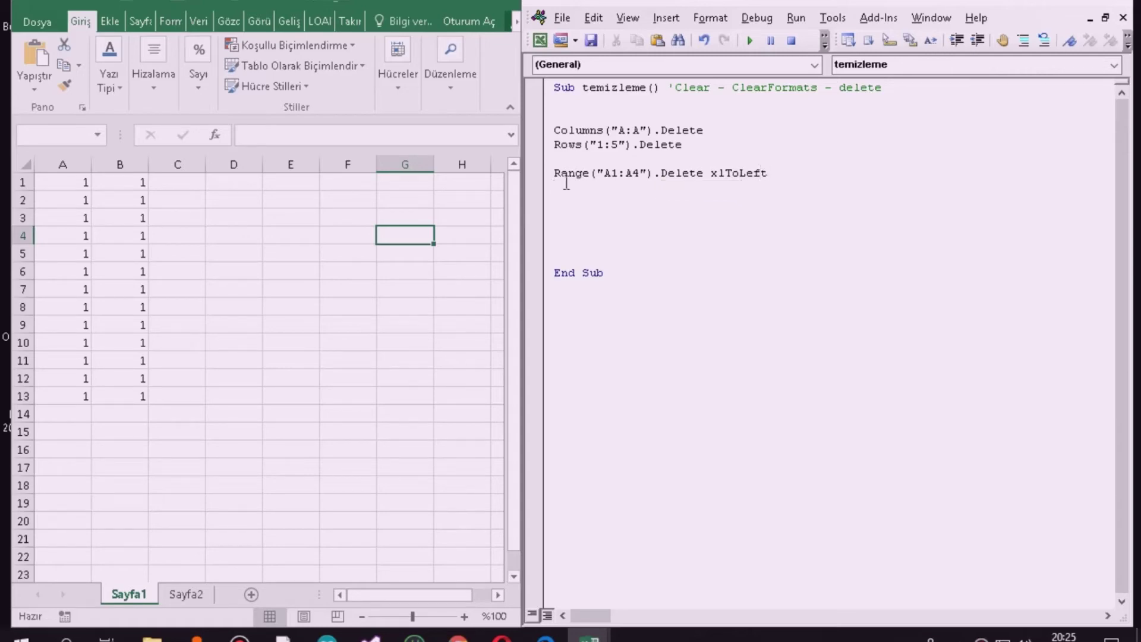
Run the temizleme macro with F5, leaving 1s only in A5:A8 on Sayfa1.
key(F5)
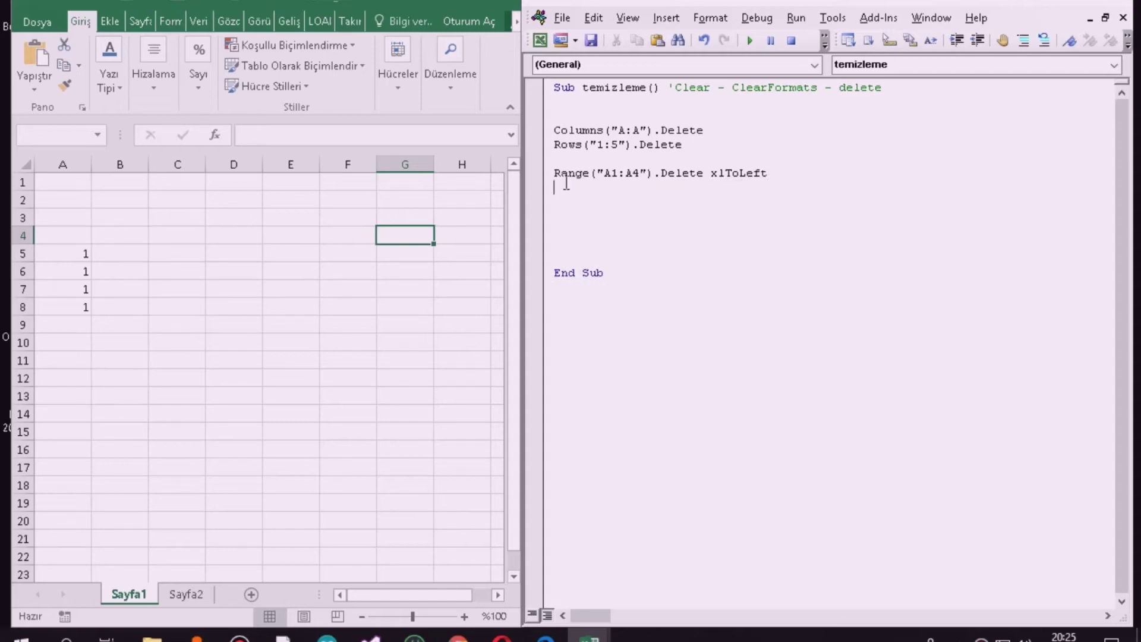